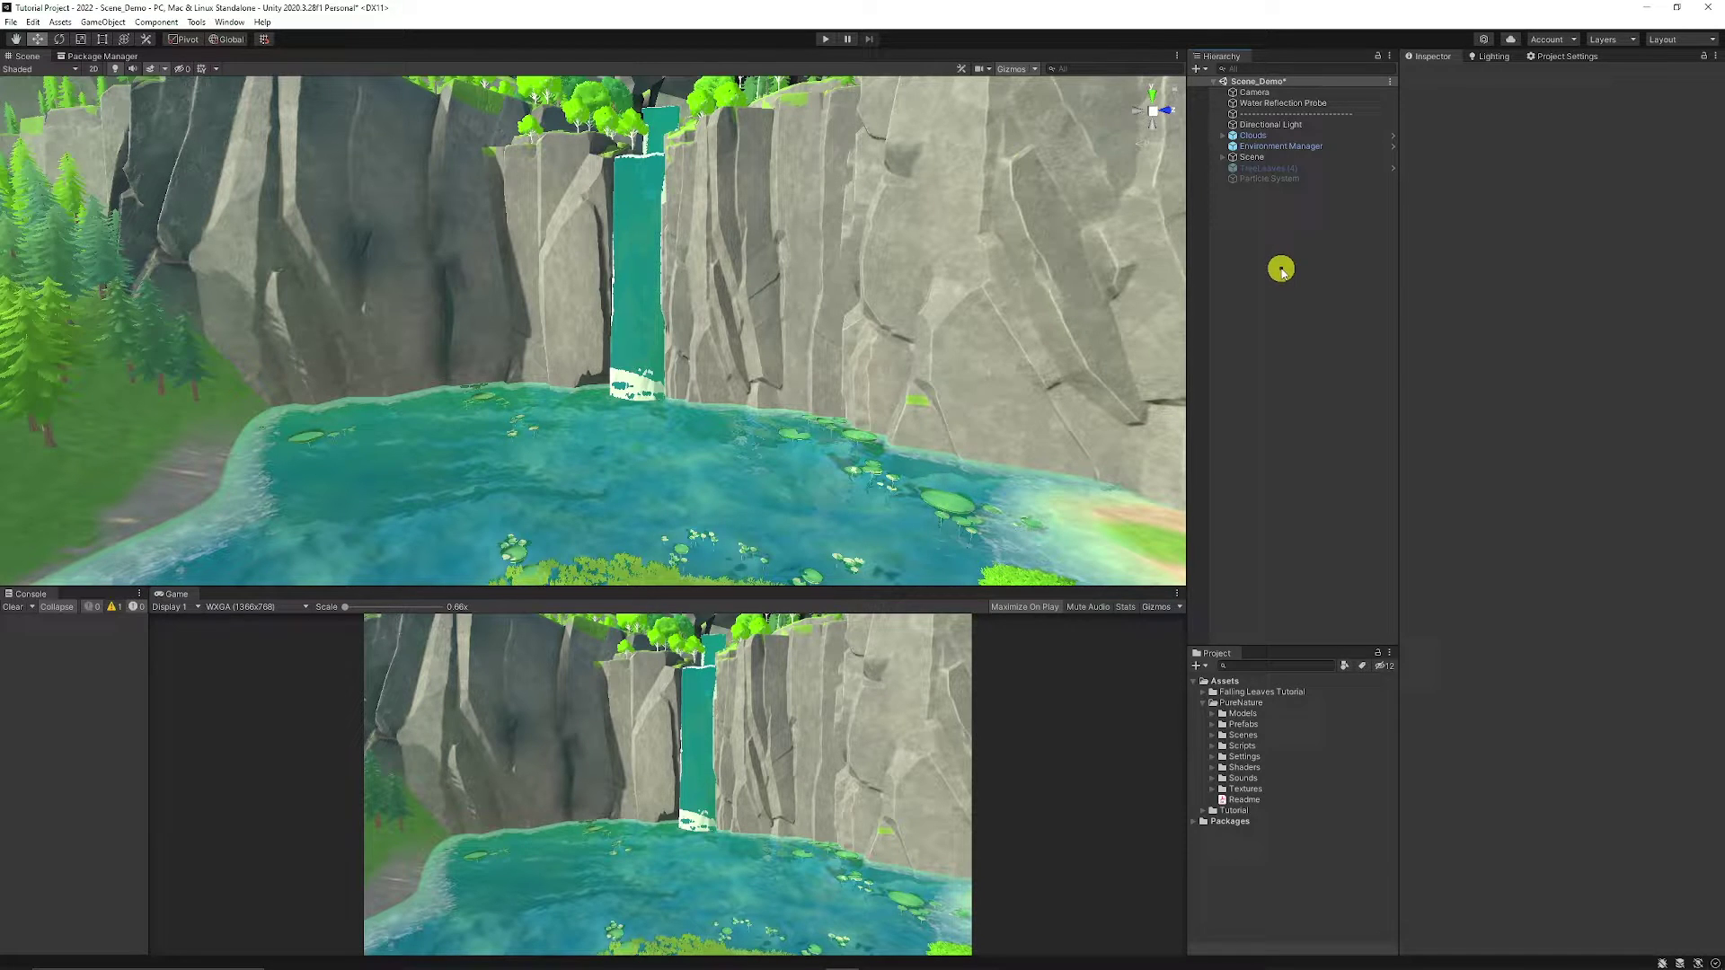
Install Post Processing version 3.2.2 from the Unity Registry in the Package Manager
click(230, 21)
click(241, 160)
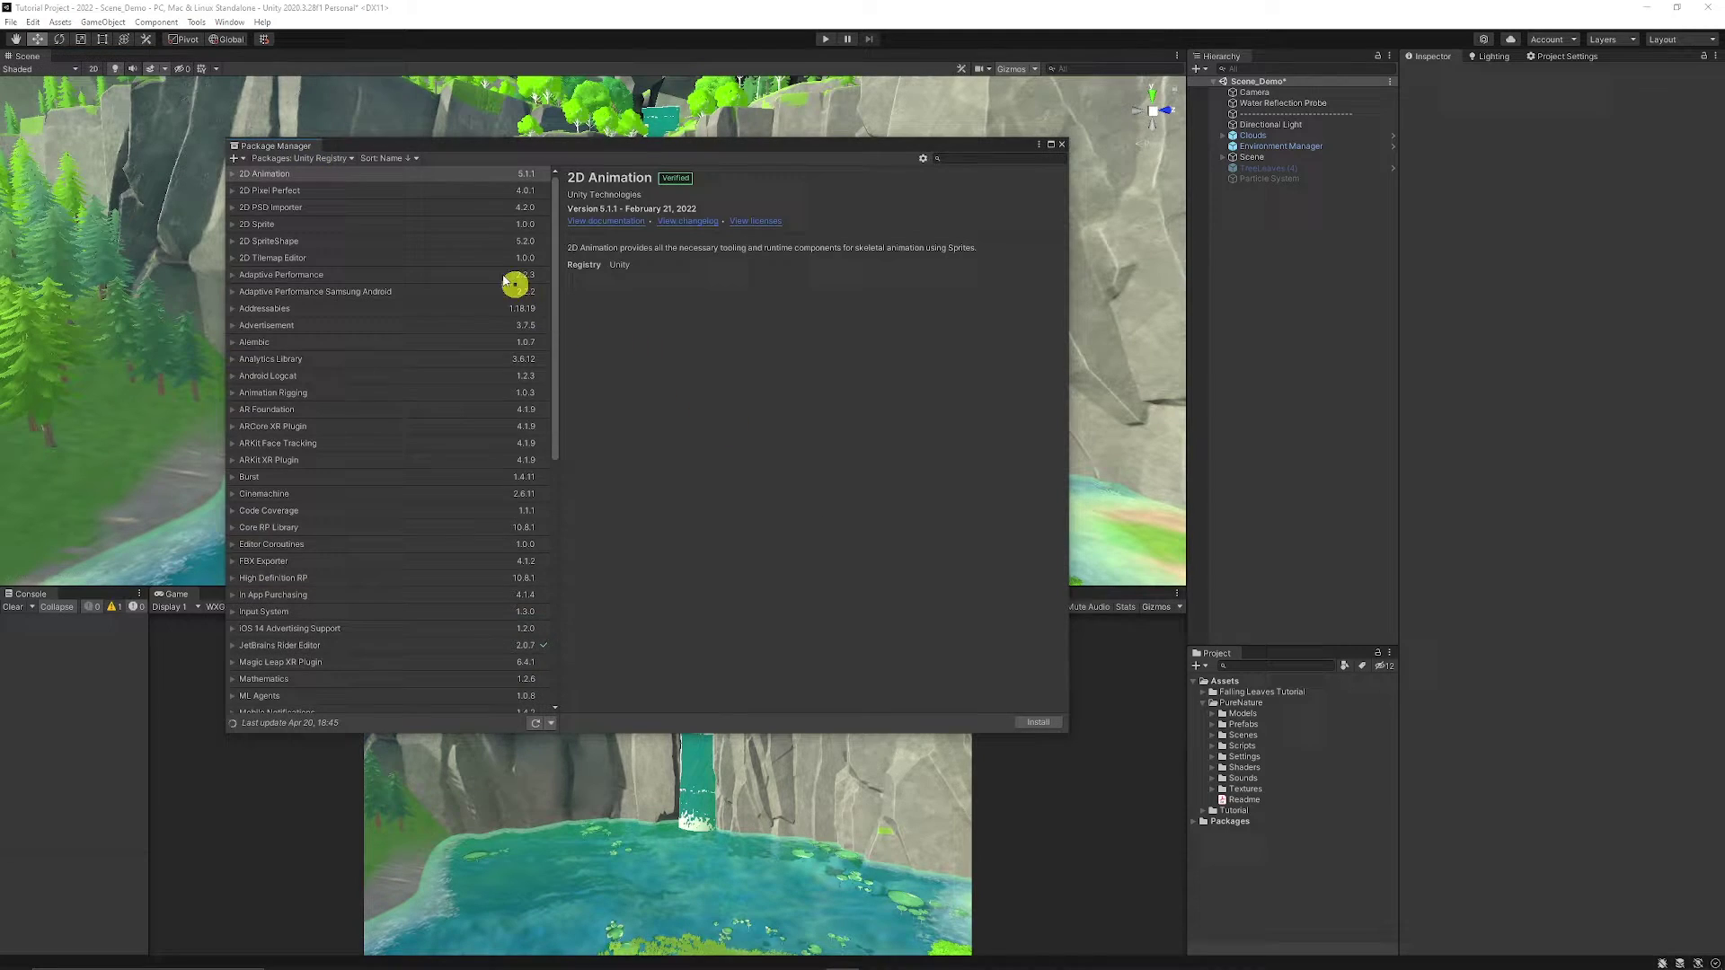
click(329, 158)
click(441, 157)
click(959, 160)
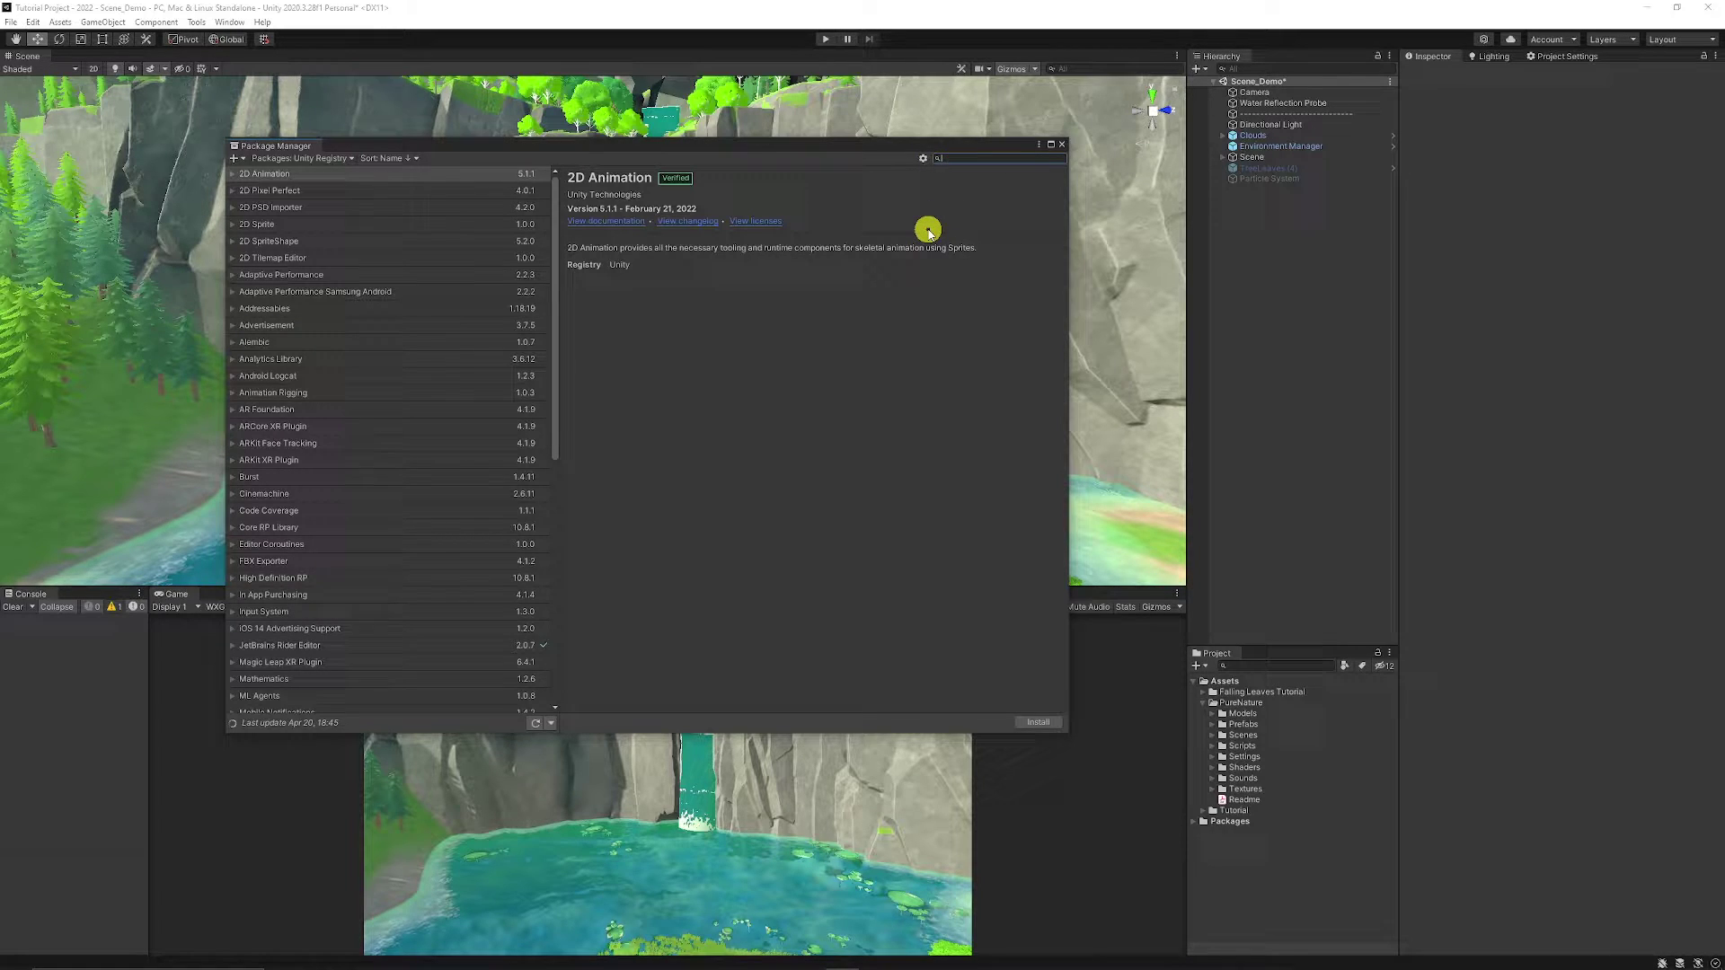
text(post)
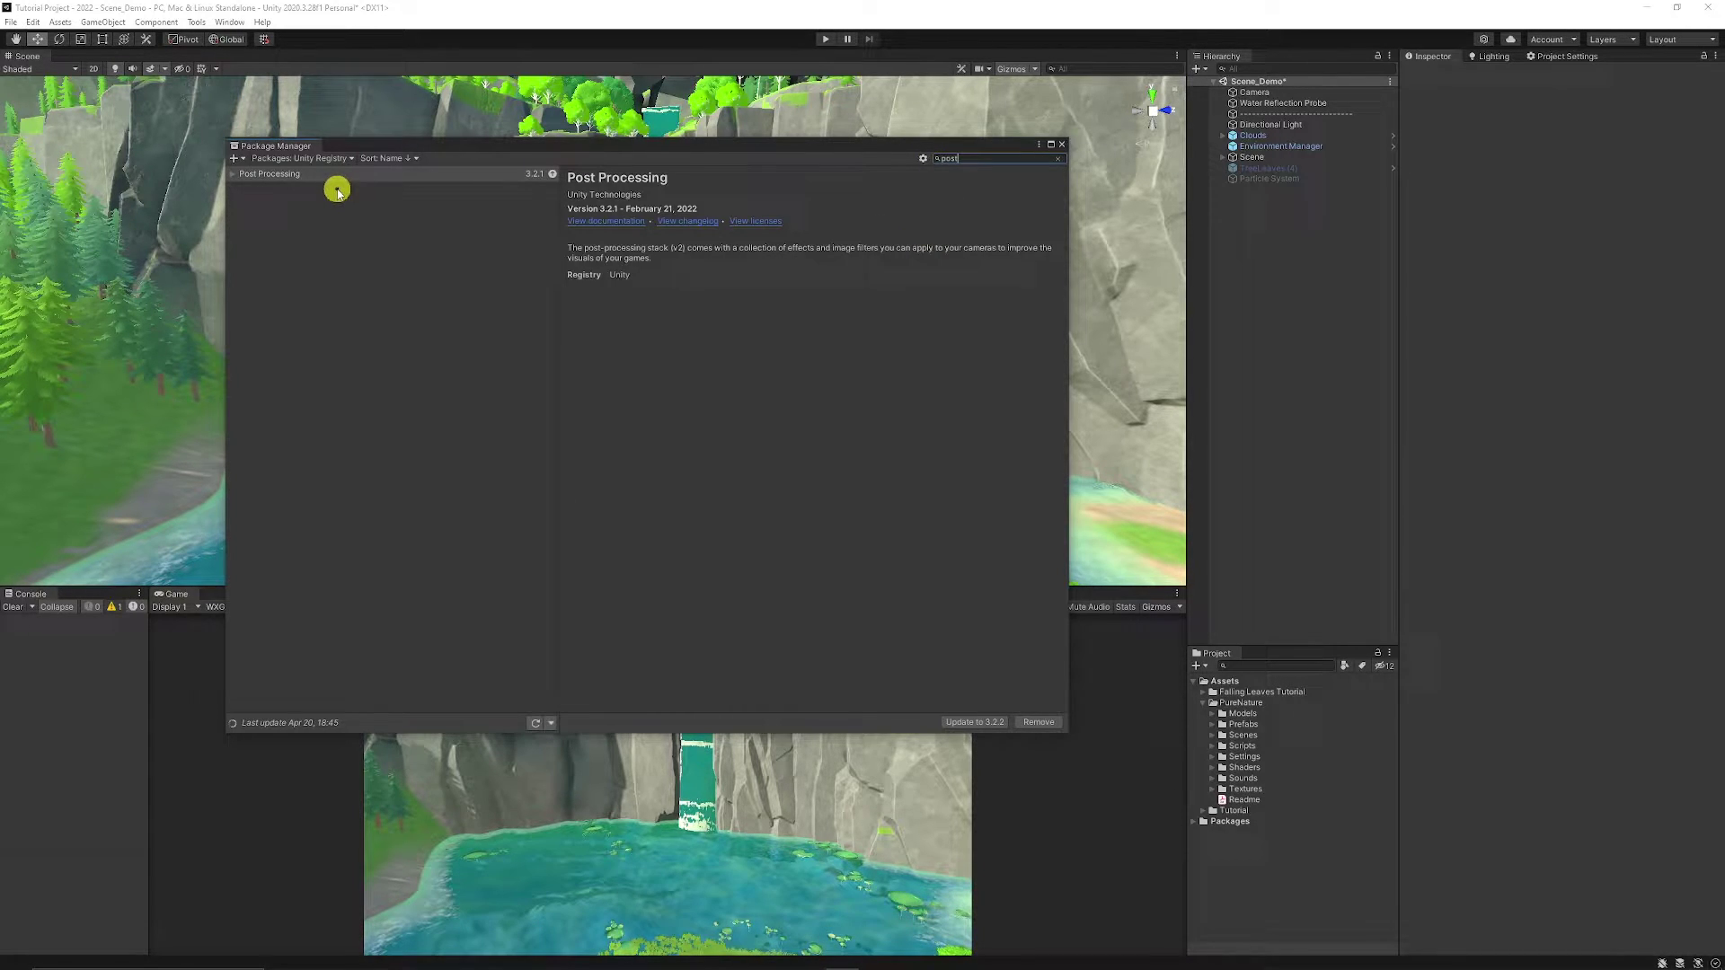
click(291, 177)
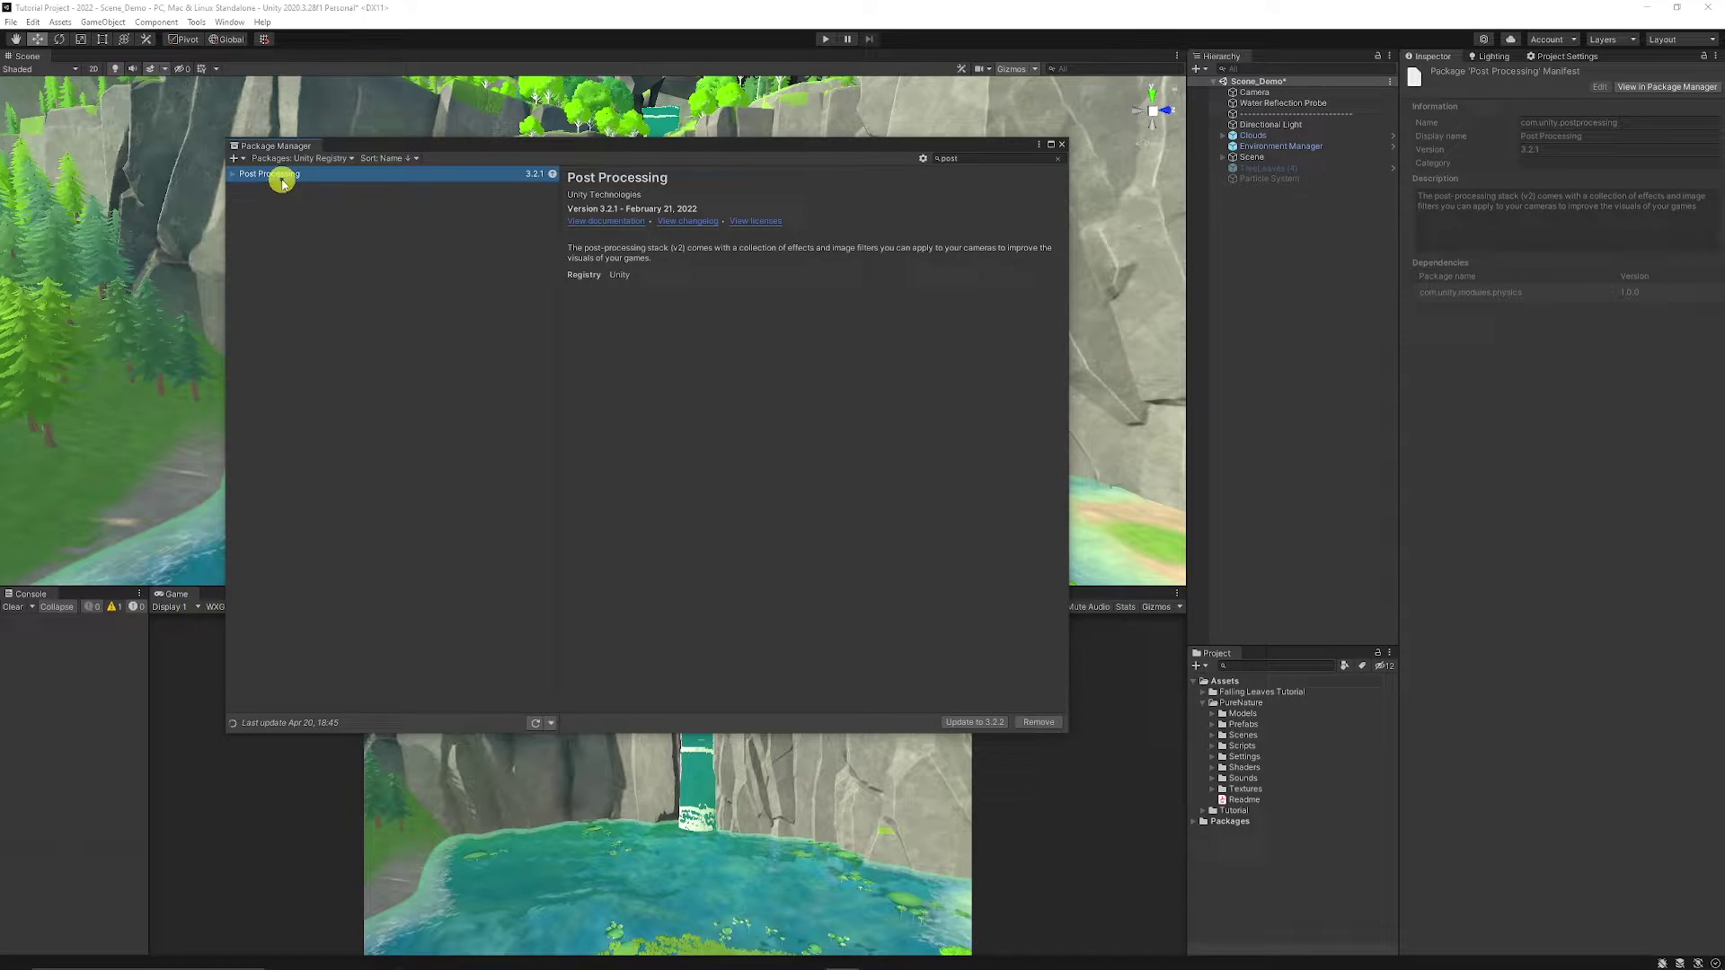
click(431, 250)
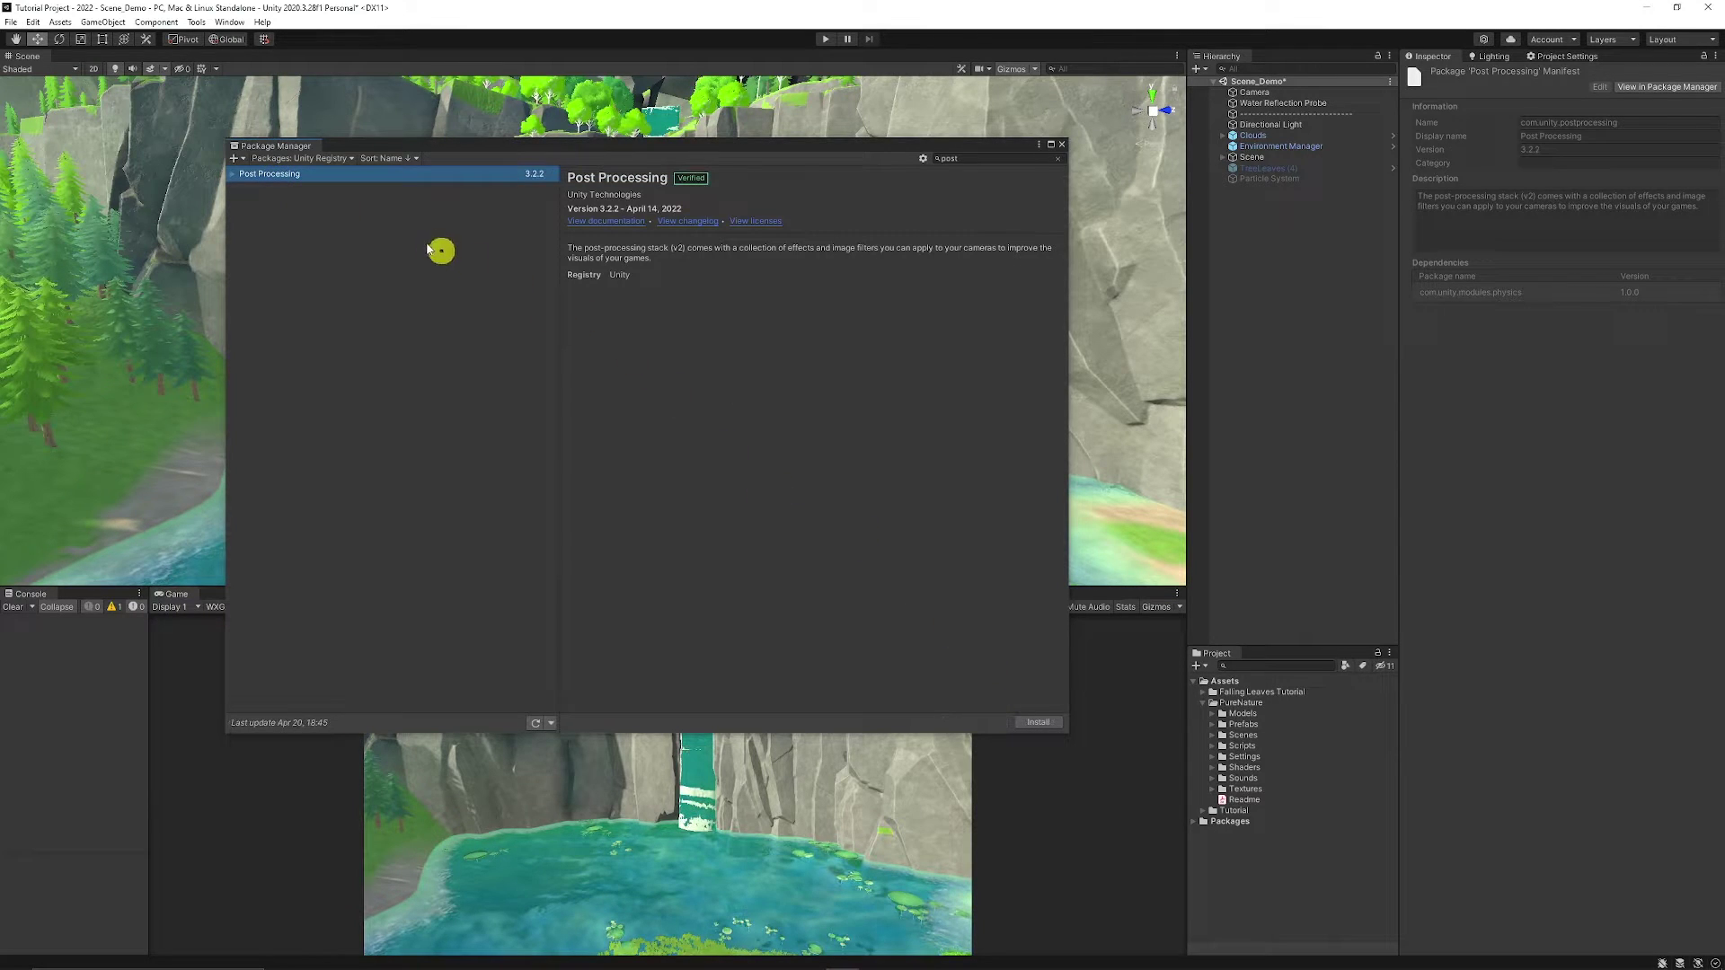
click(1036, 723)
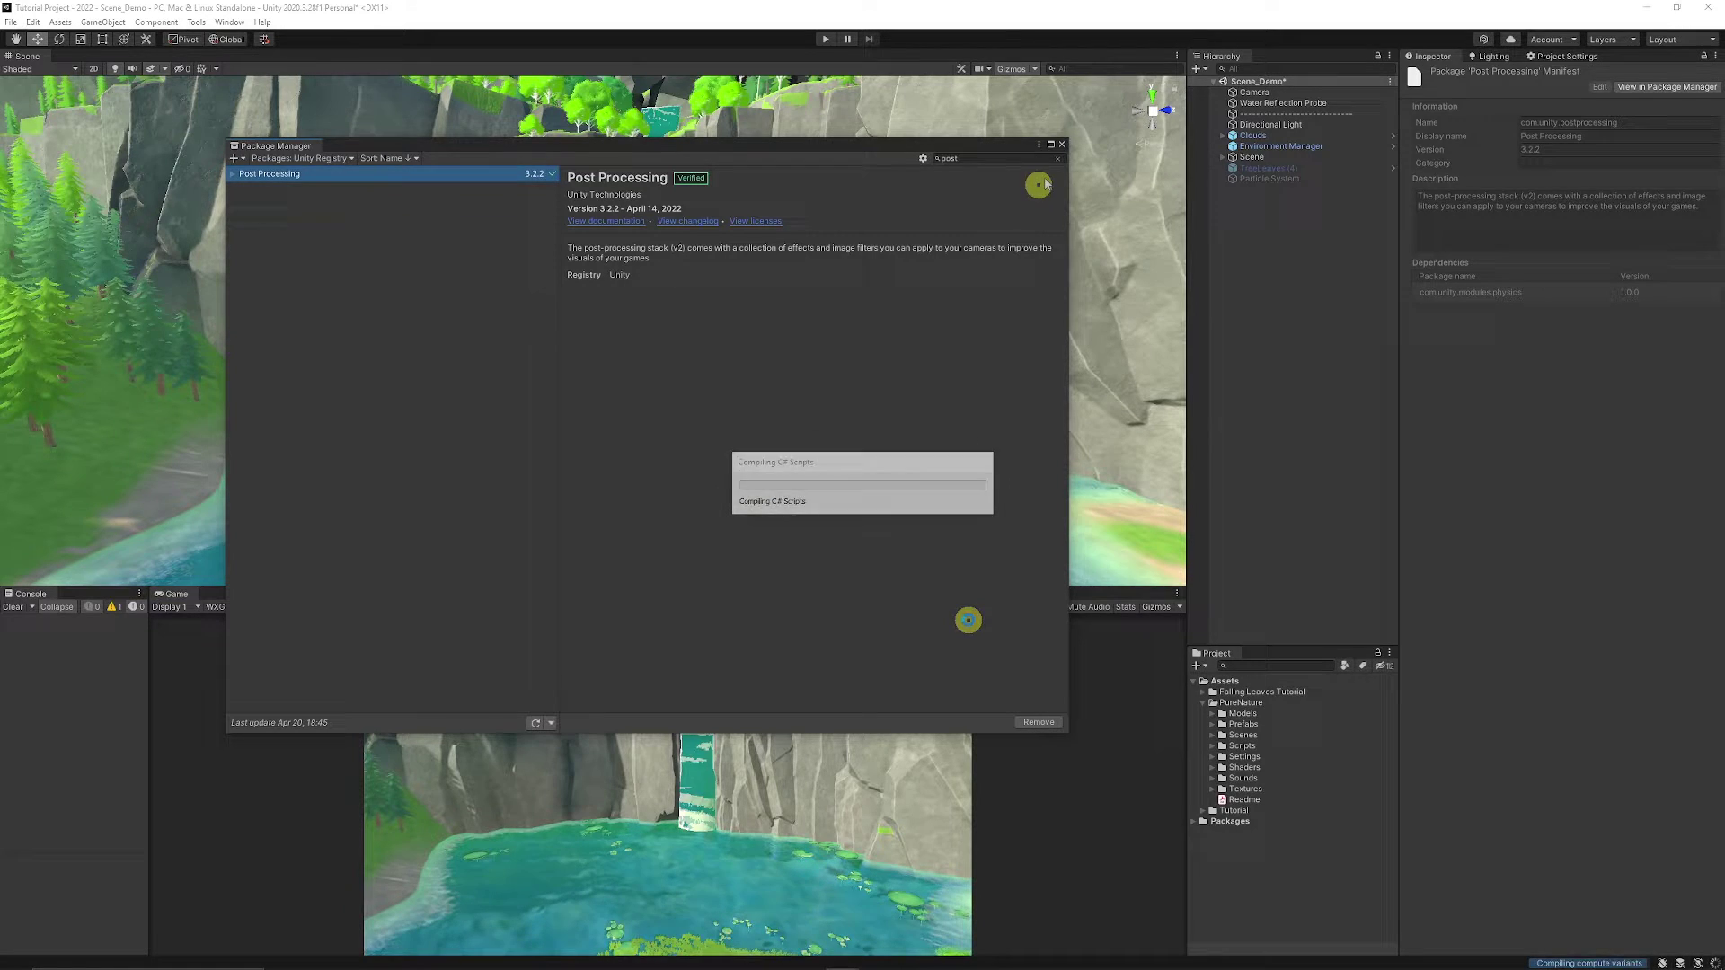
Create an empty object named 'Post Processing Volume' and add a Post-process Volume component to it
click(1068, 146)
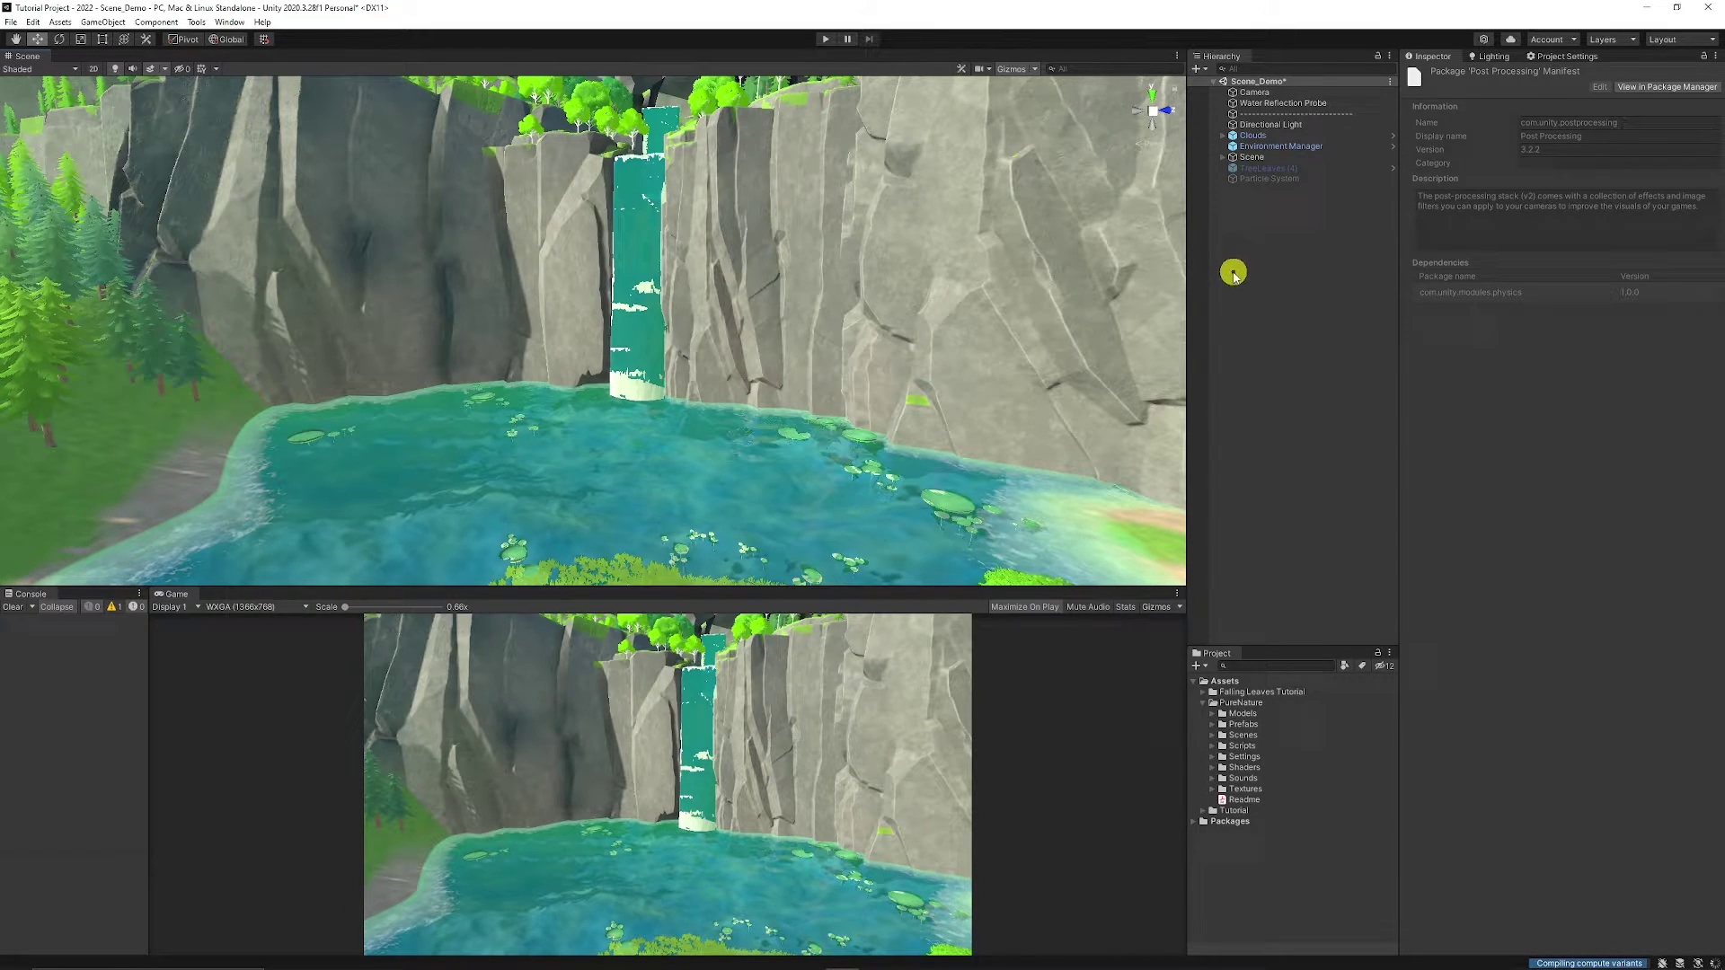
click(1285, 272)
right_click(1271, 251)
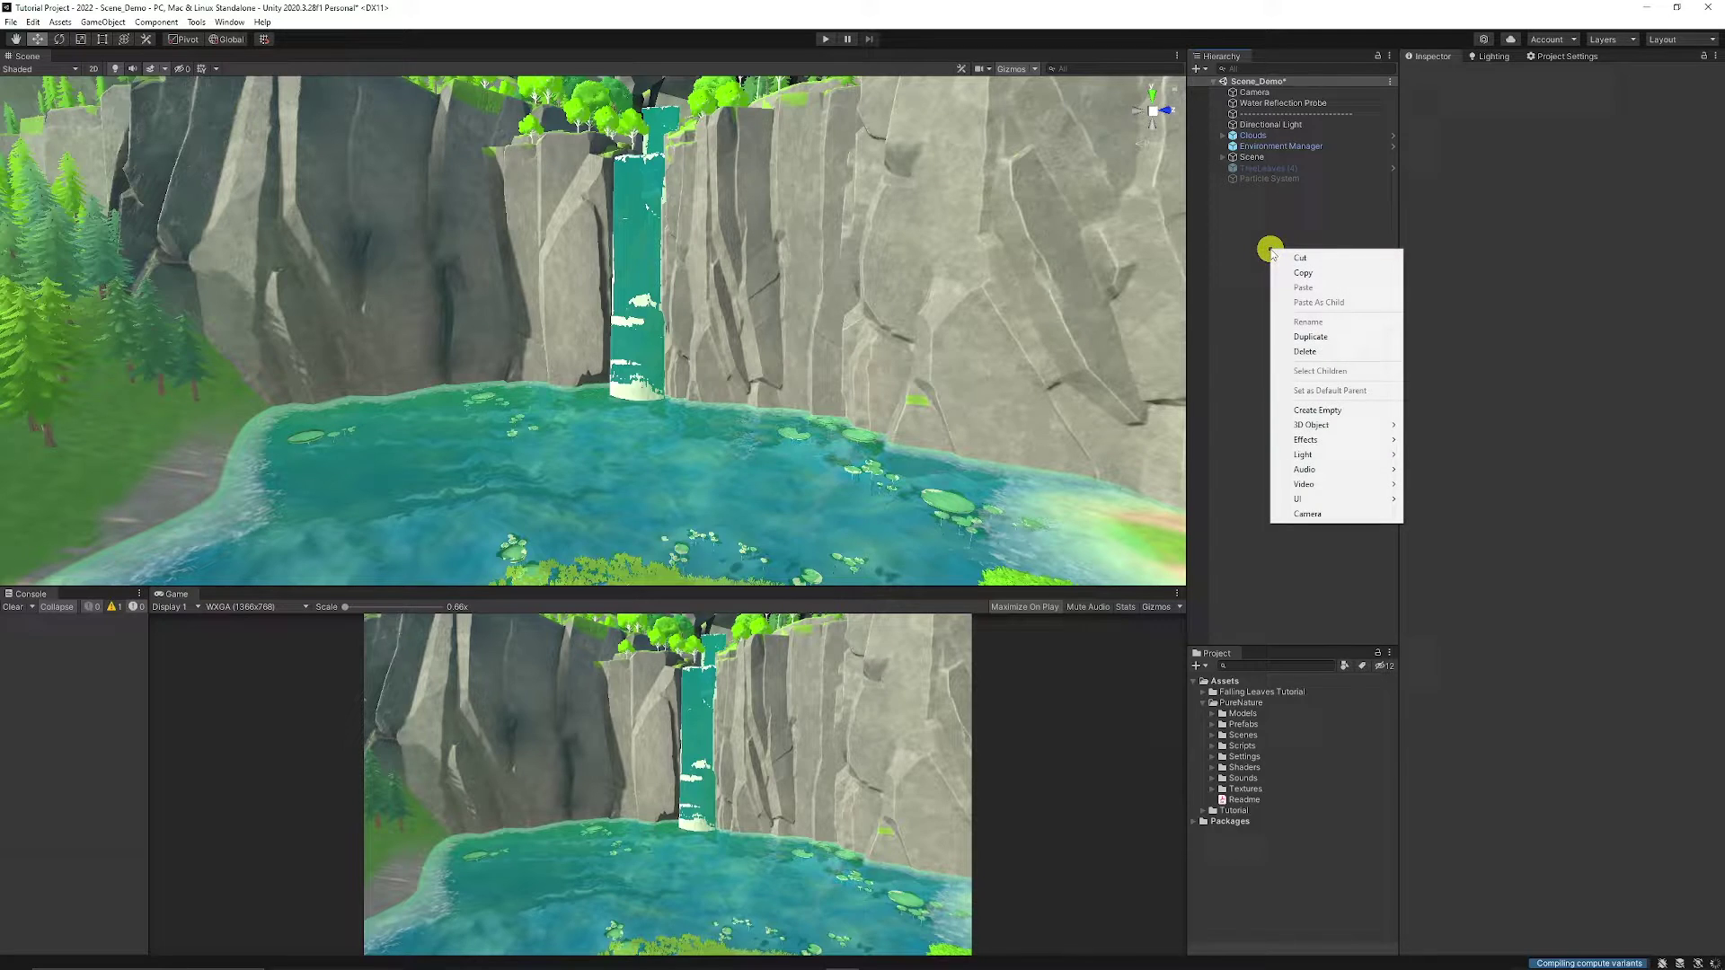
click(1353, 410)
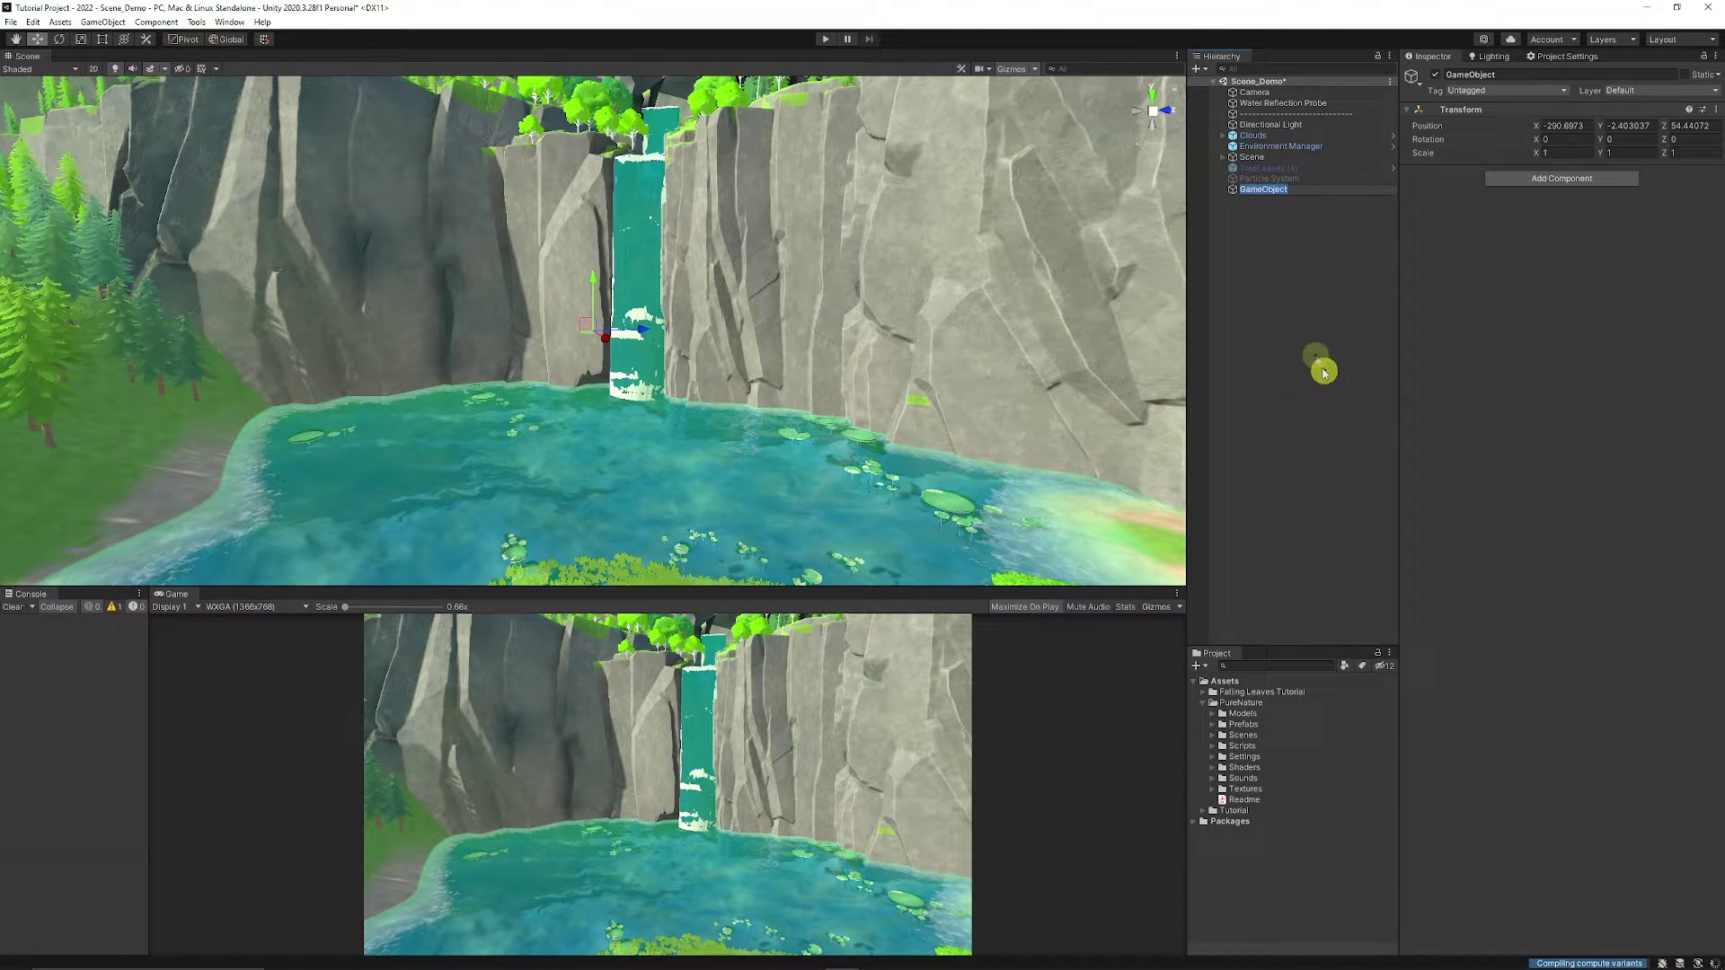
text(Post )
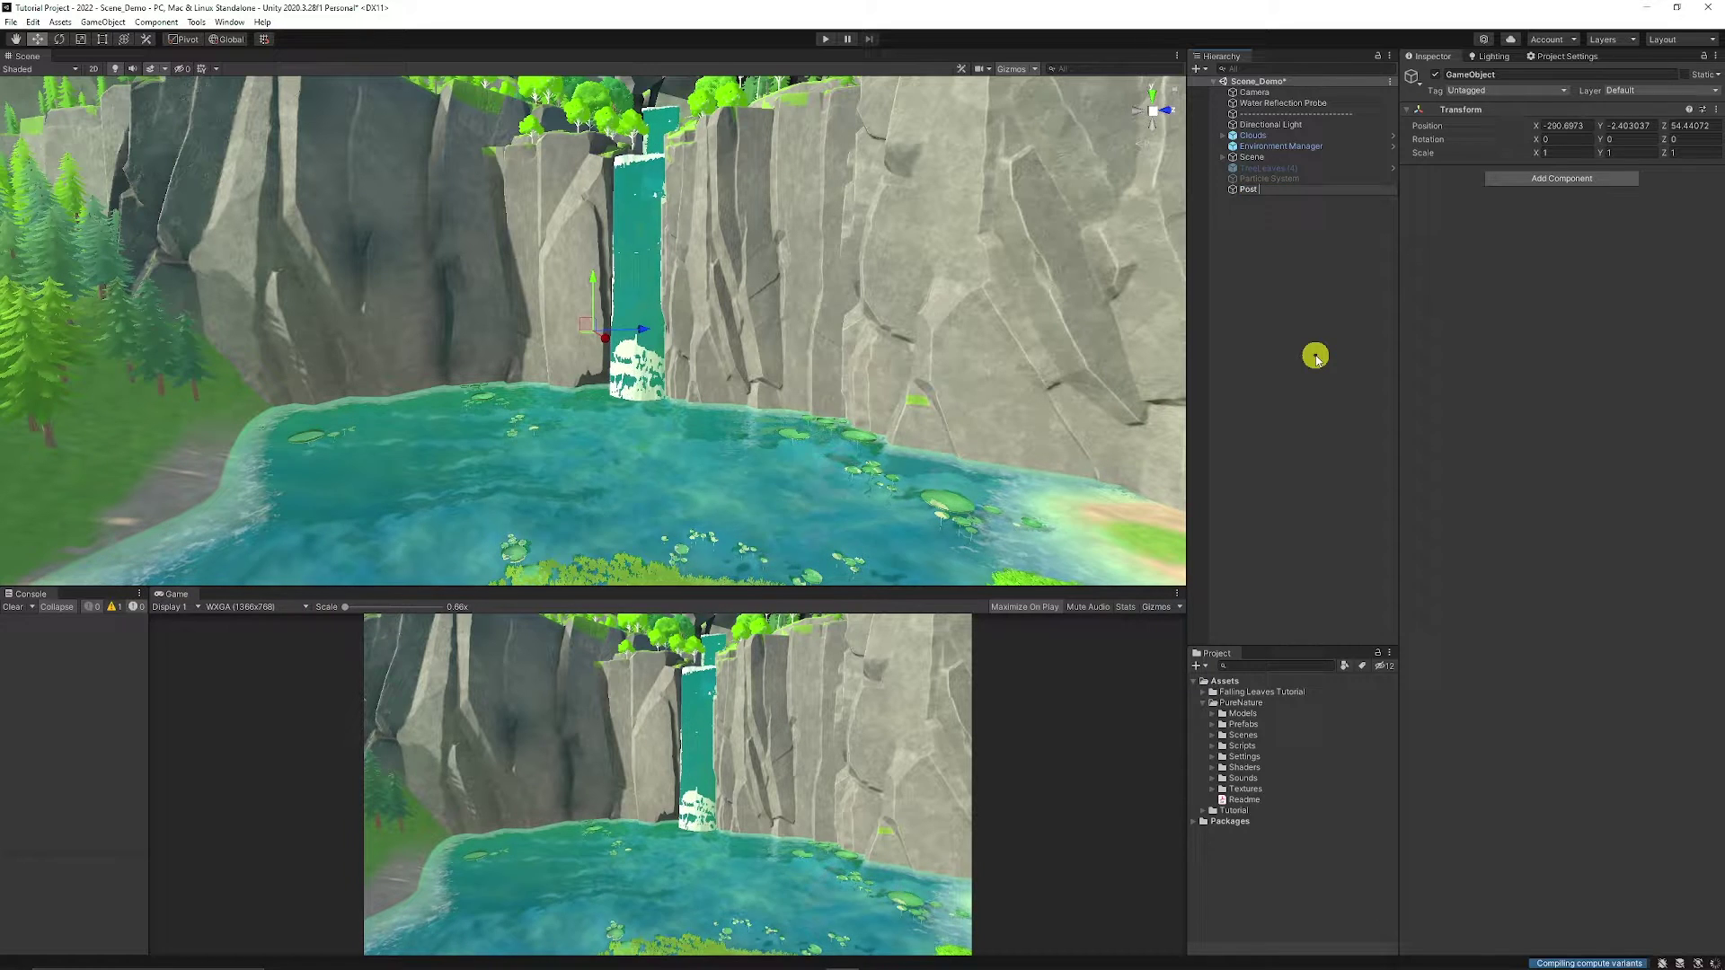
text(Processing Volume)
key(Return)
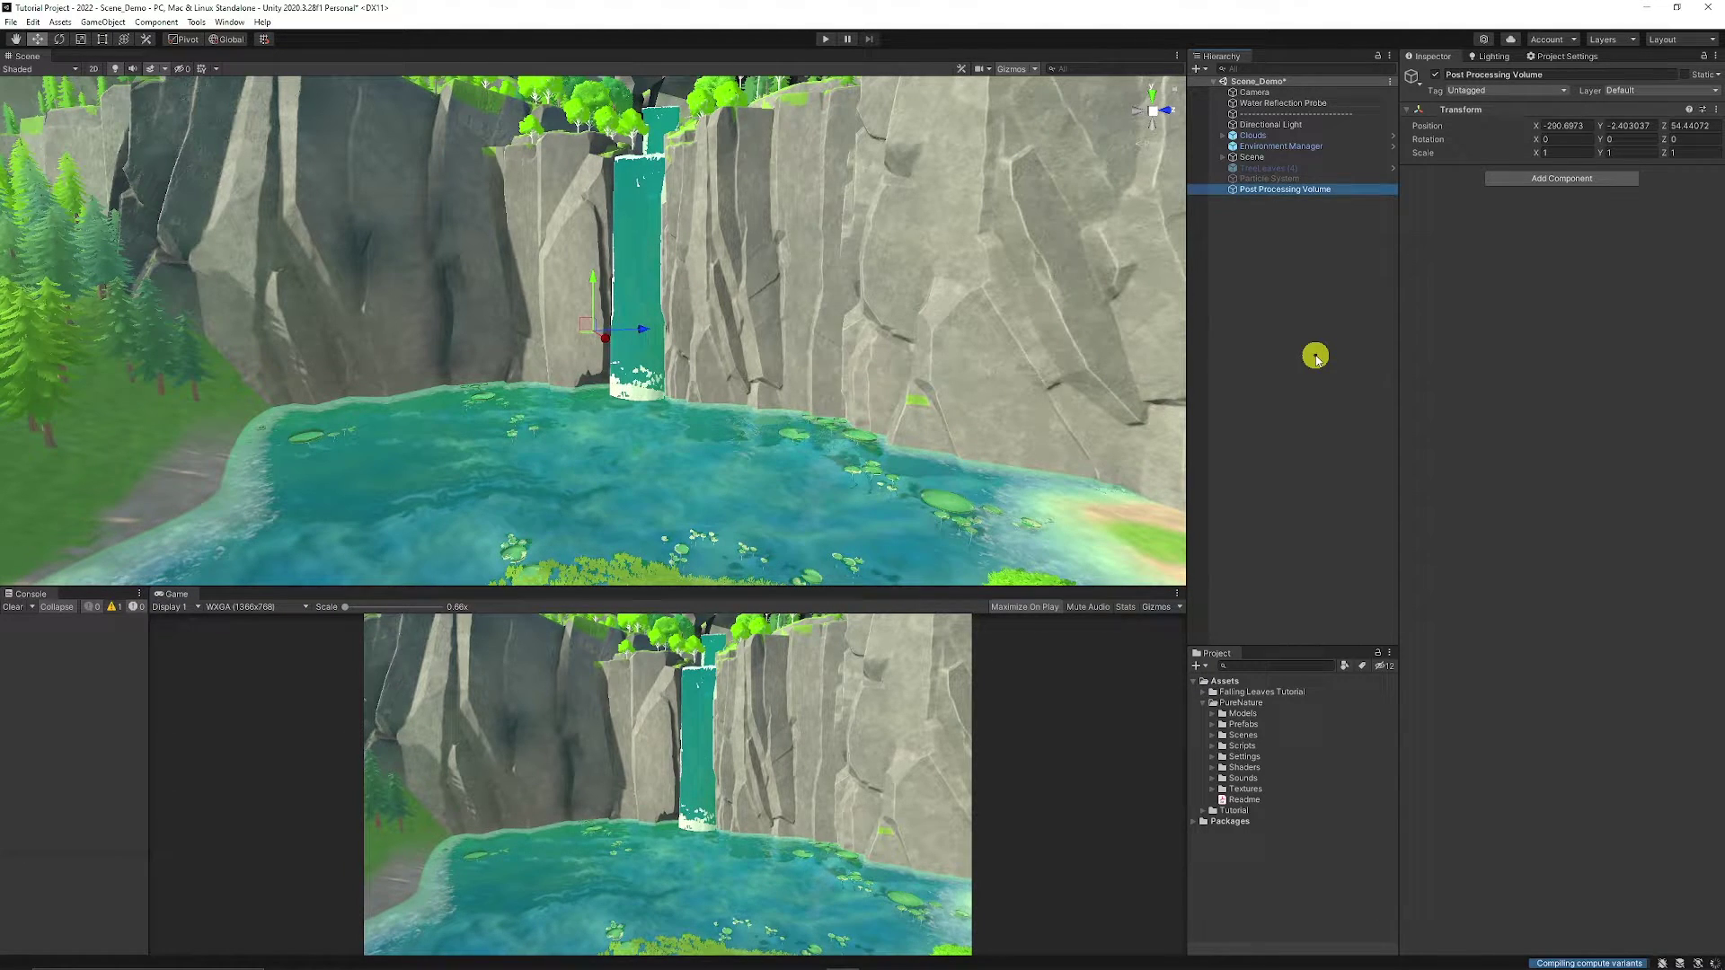
click(1587, 179)
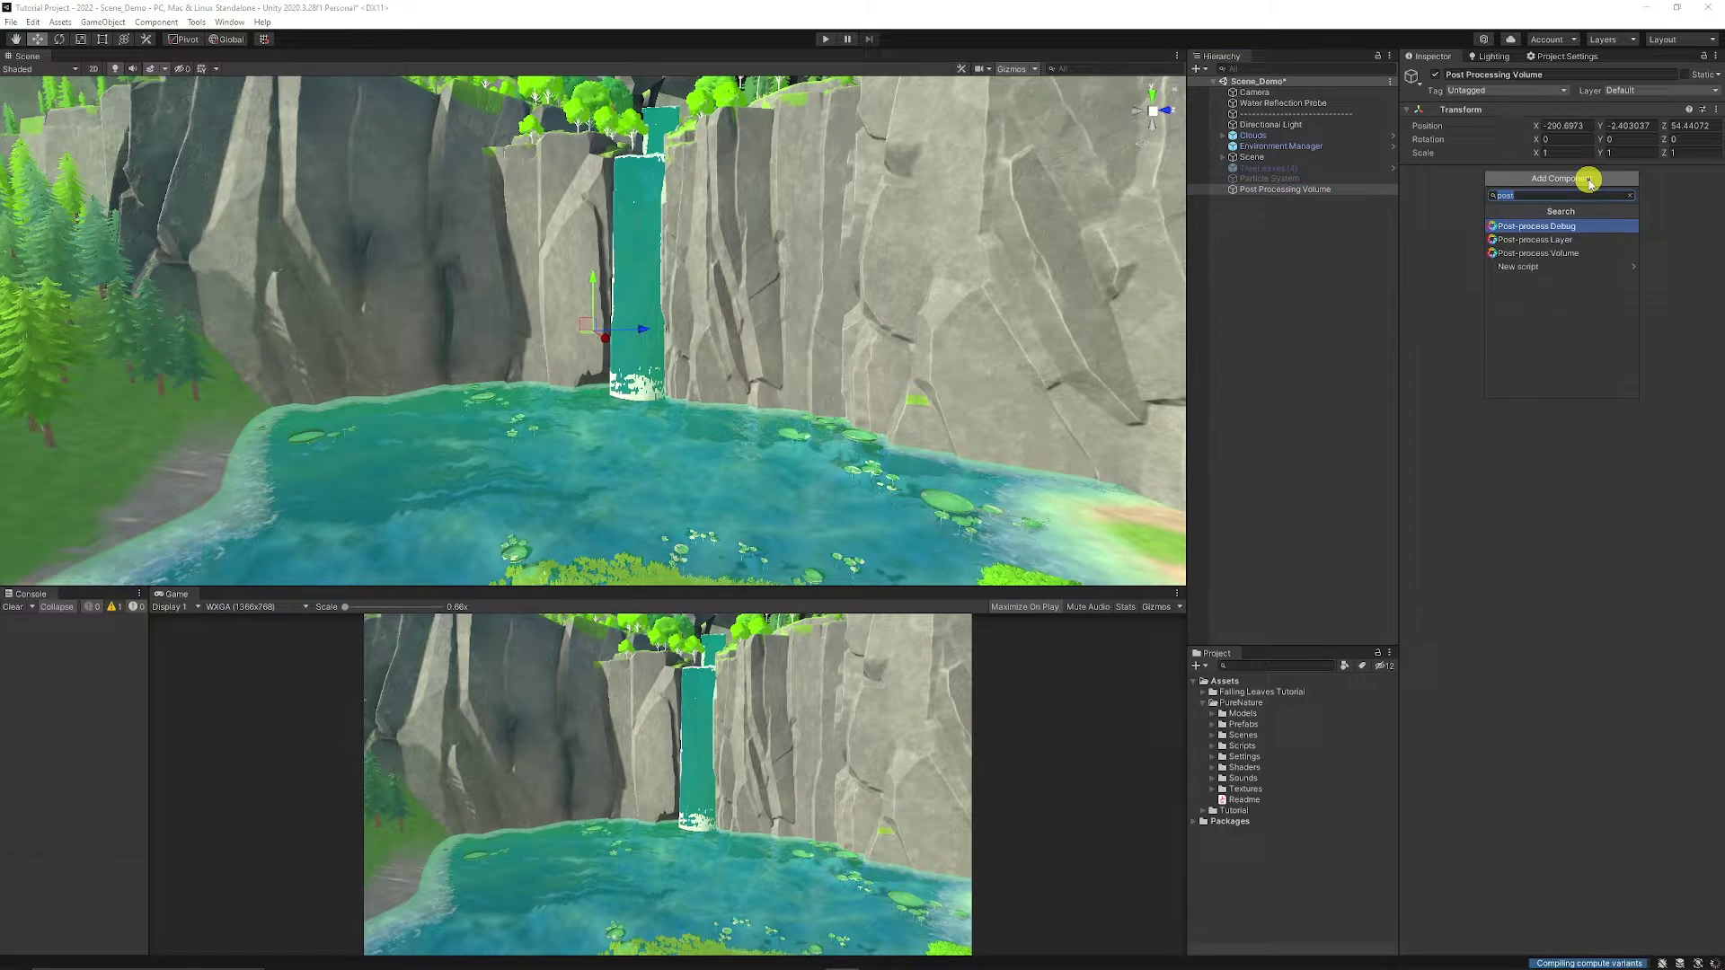
click(1559, 252)
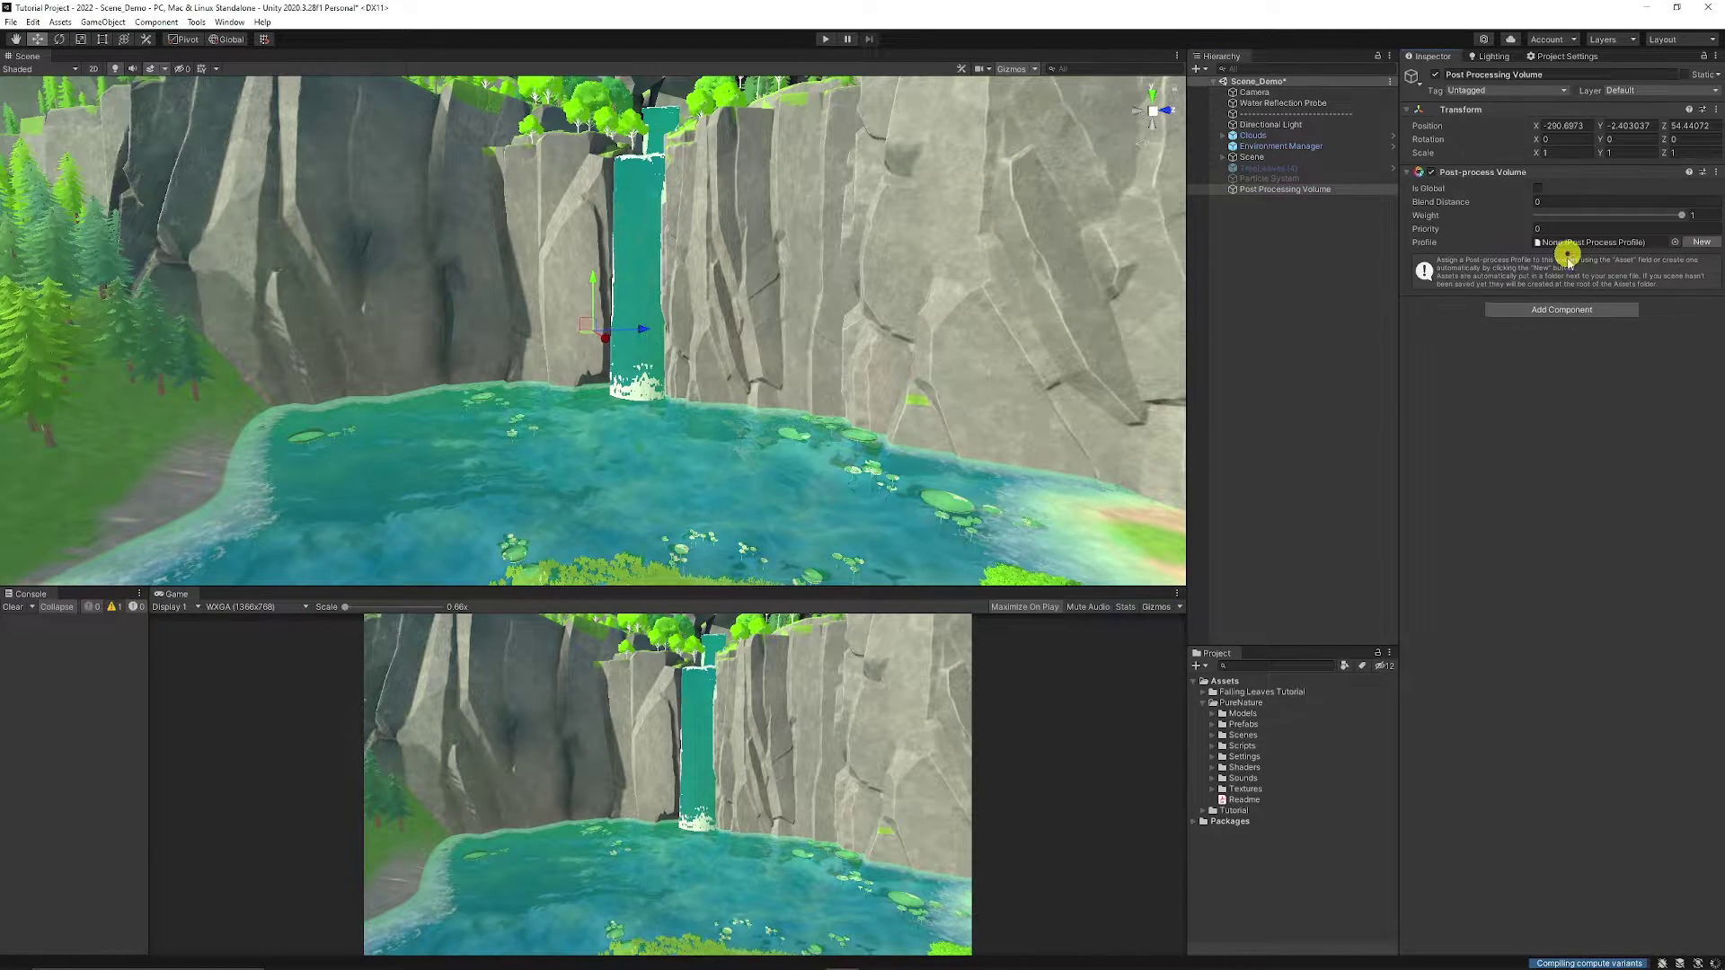
Tick Is Global on the Post-process Volume component
click(1540, 189)
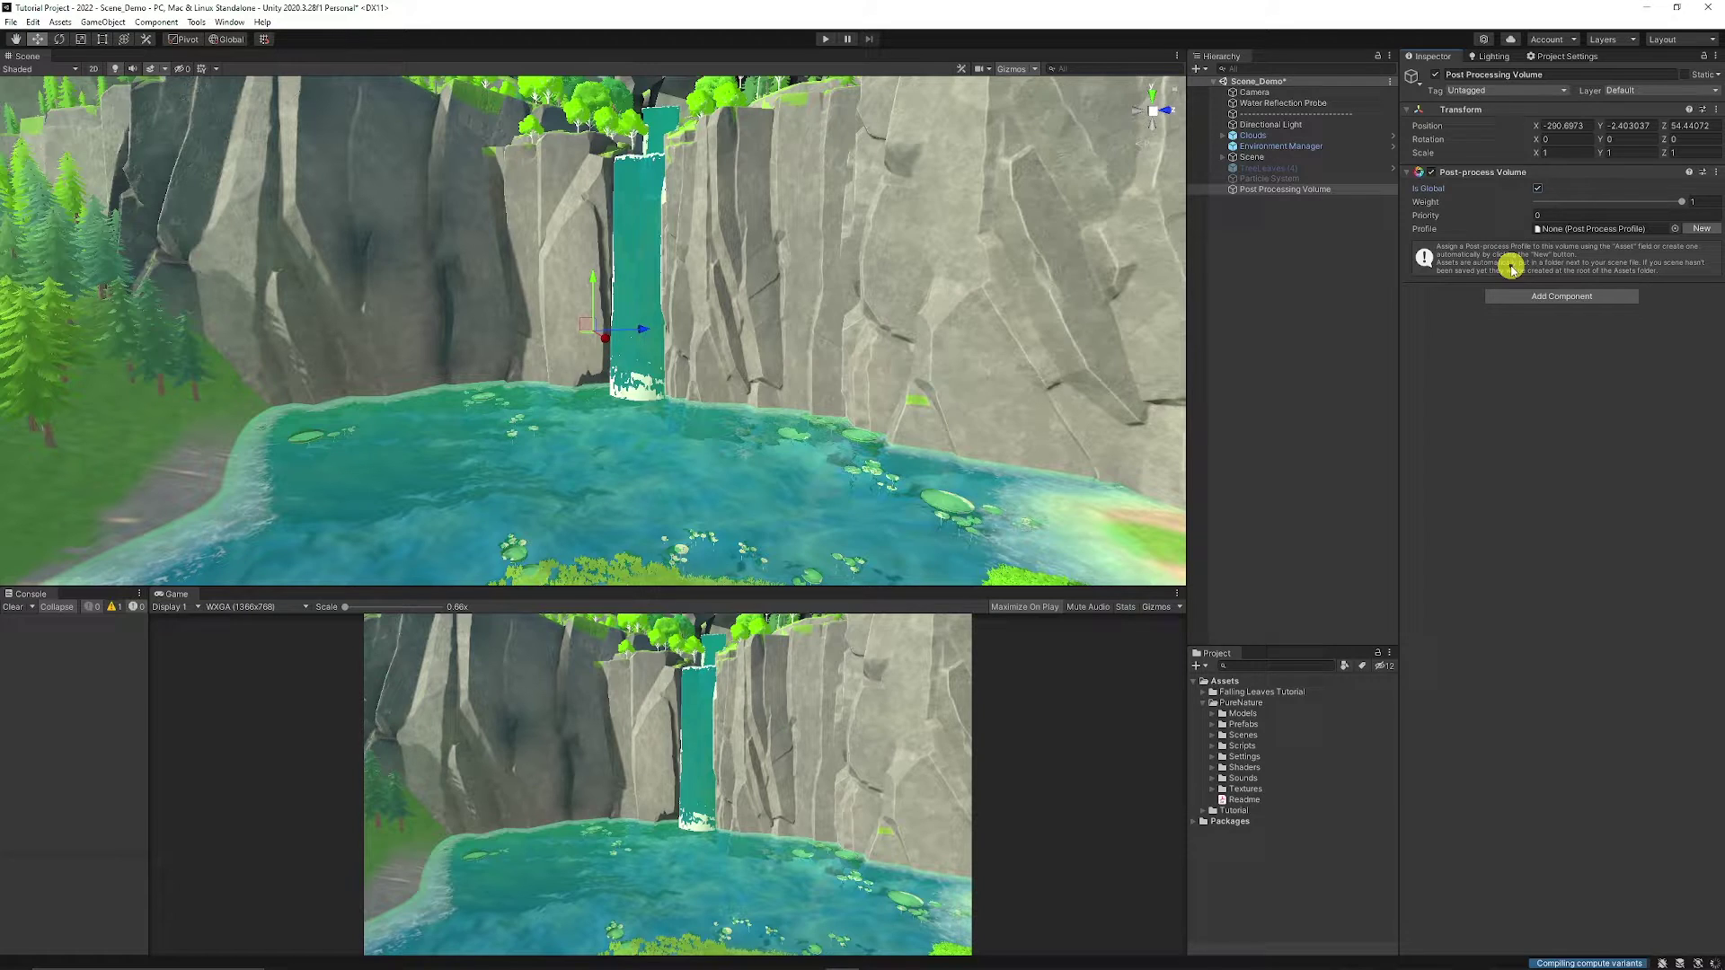
mouse_move(1430, 206)
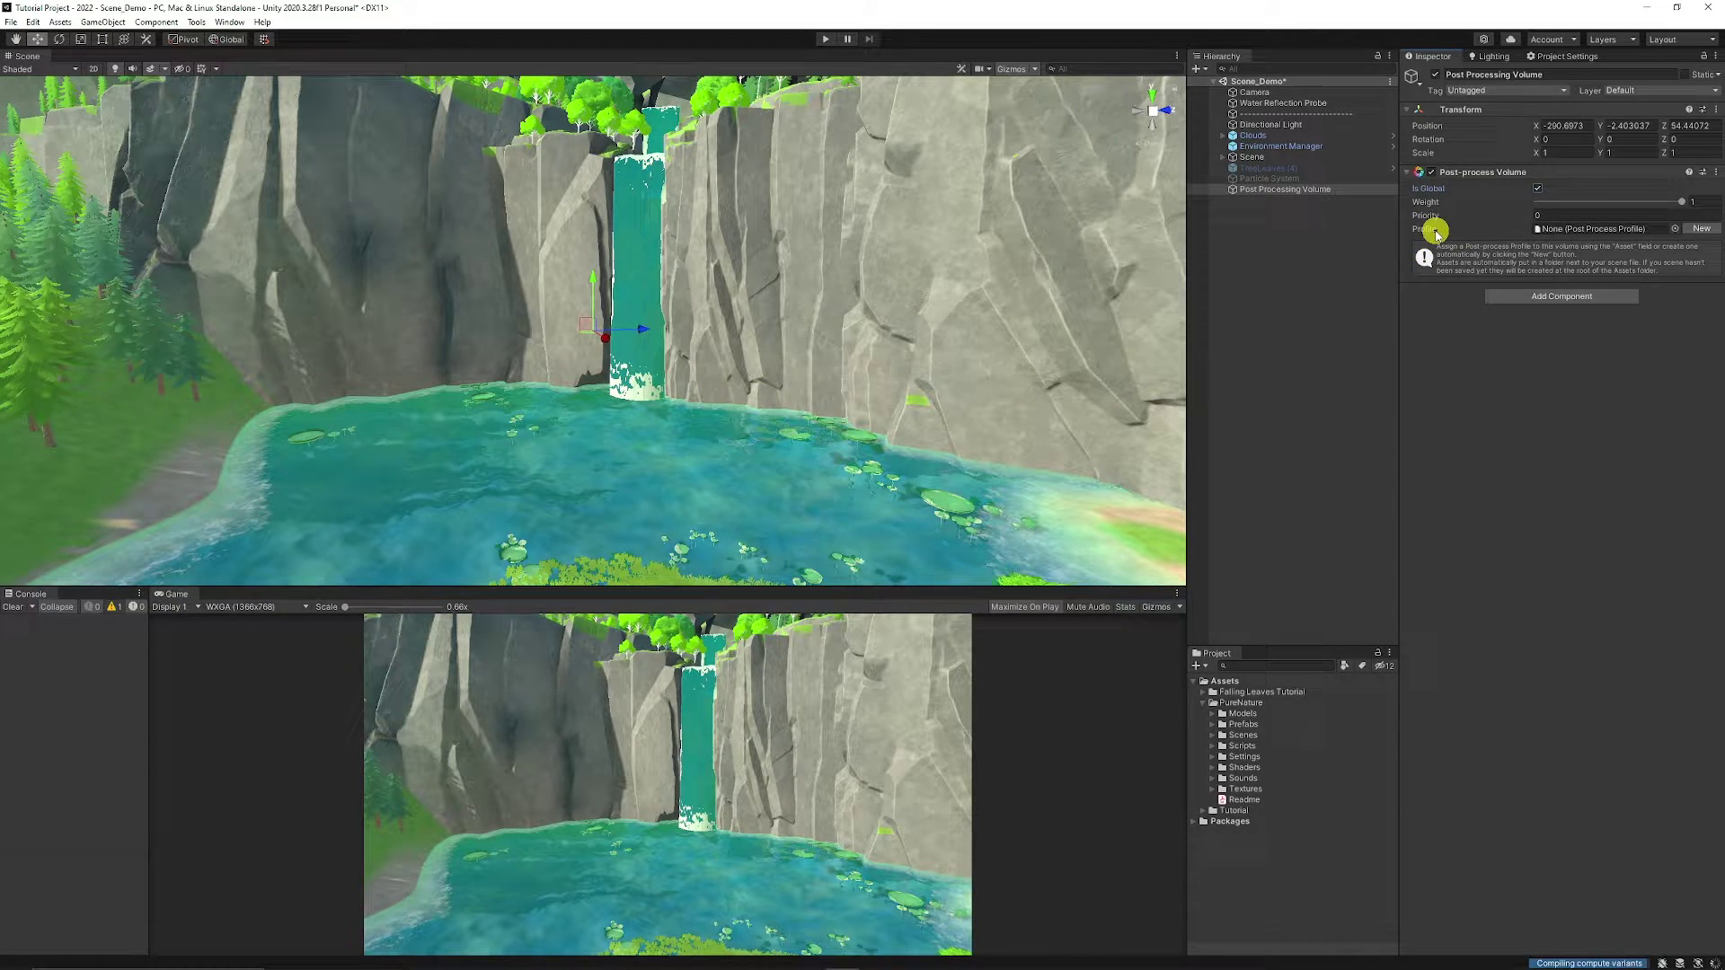
Create a new Post Processing Volume Profile for the volume and open its settings
click(1700, 229)
click(1588, 231)
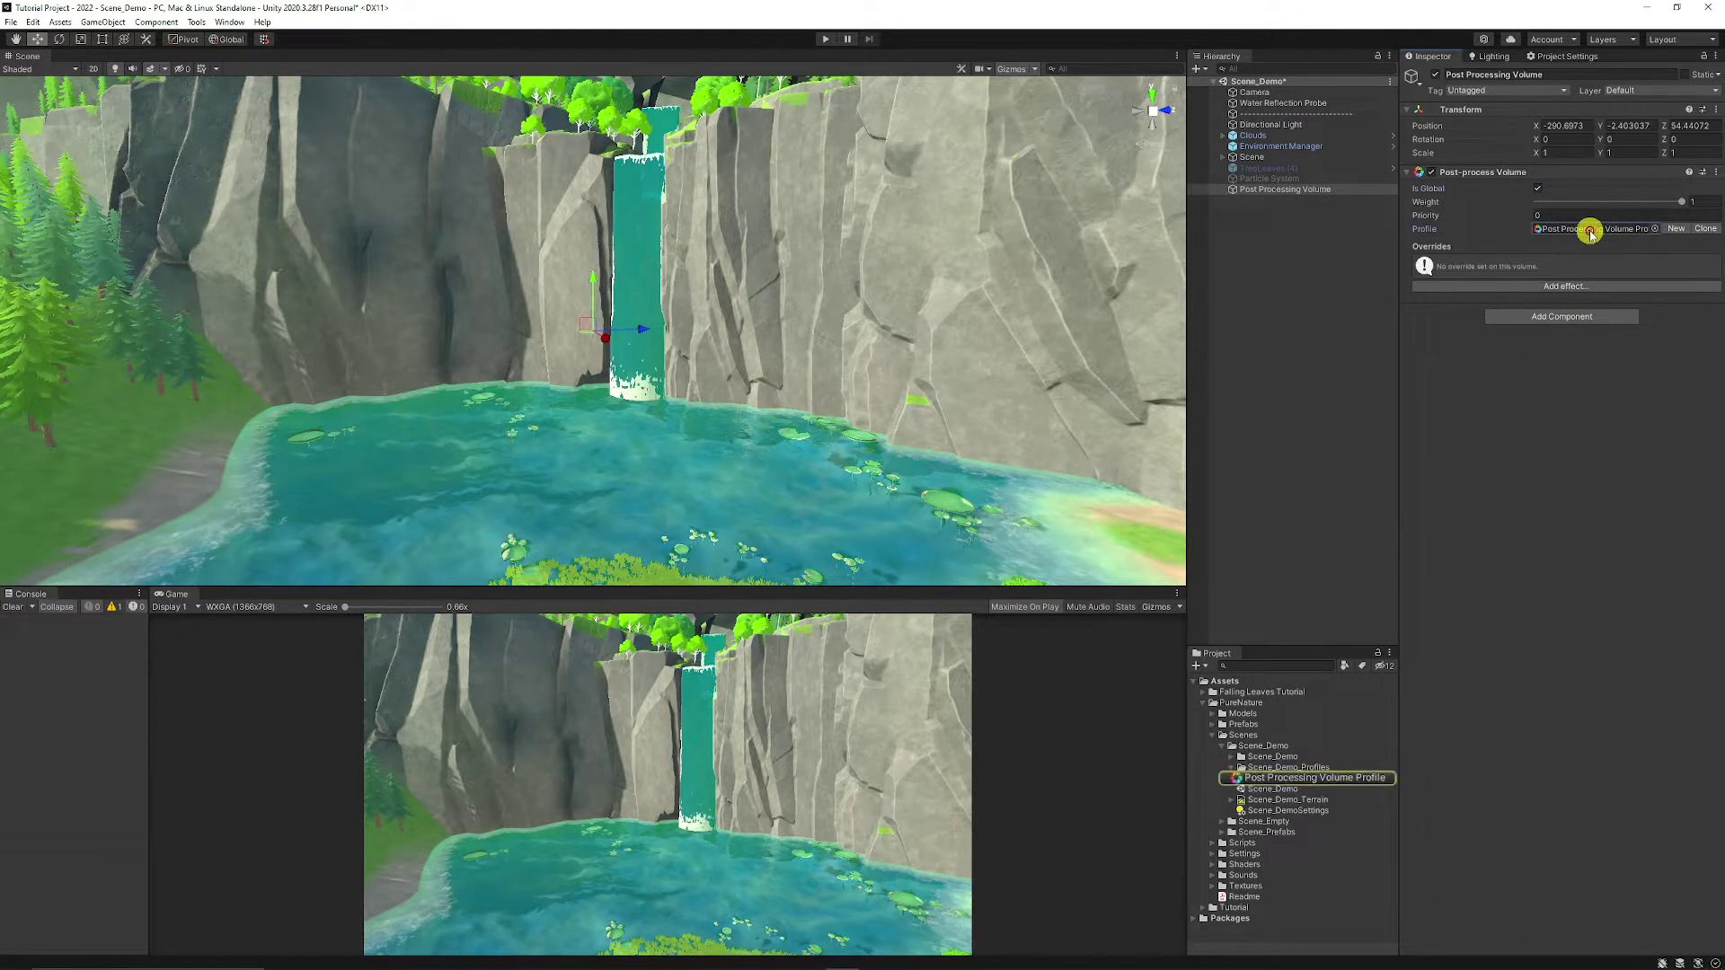
click(1355, 778)
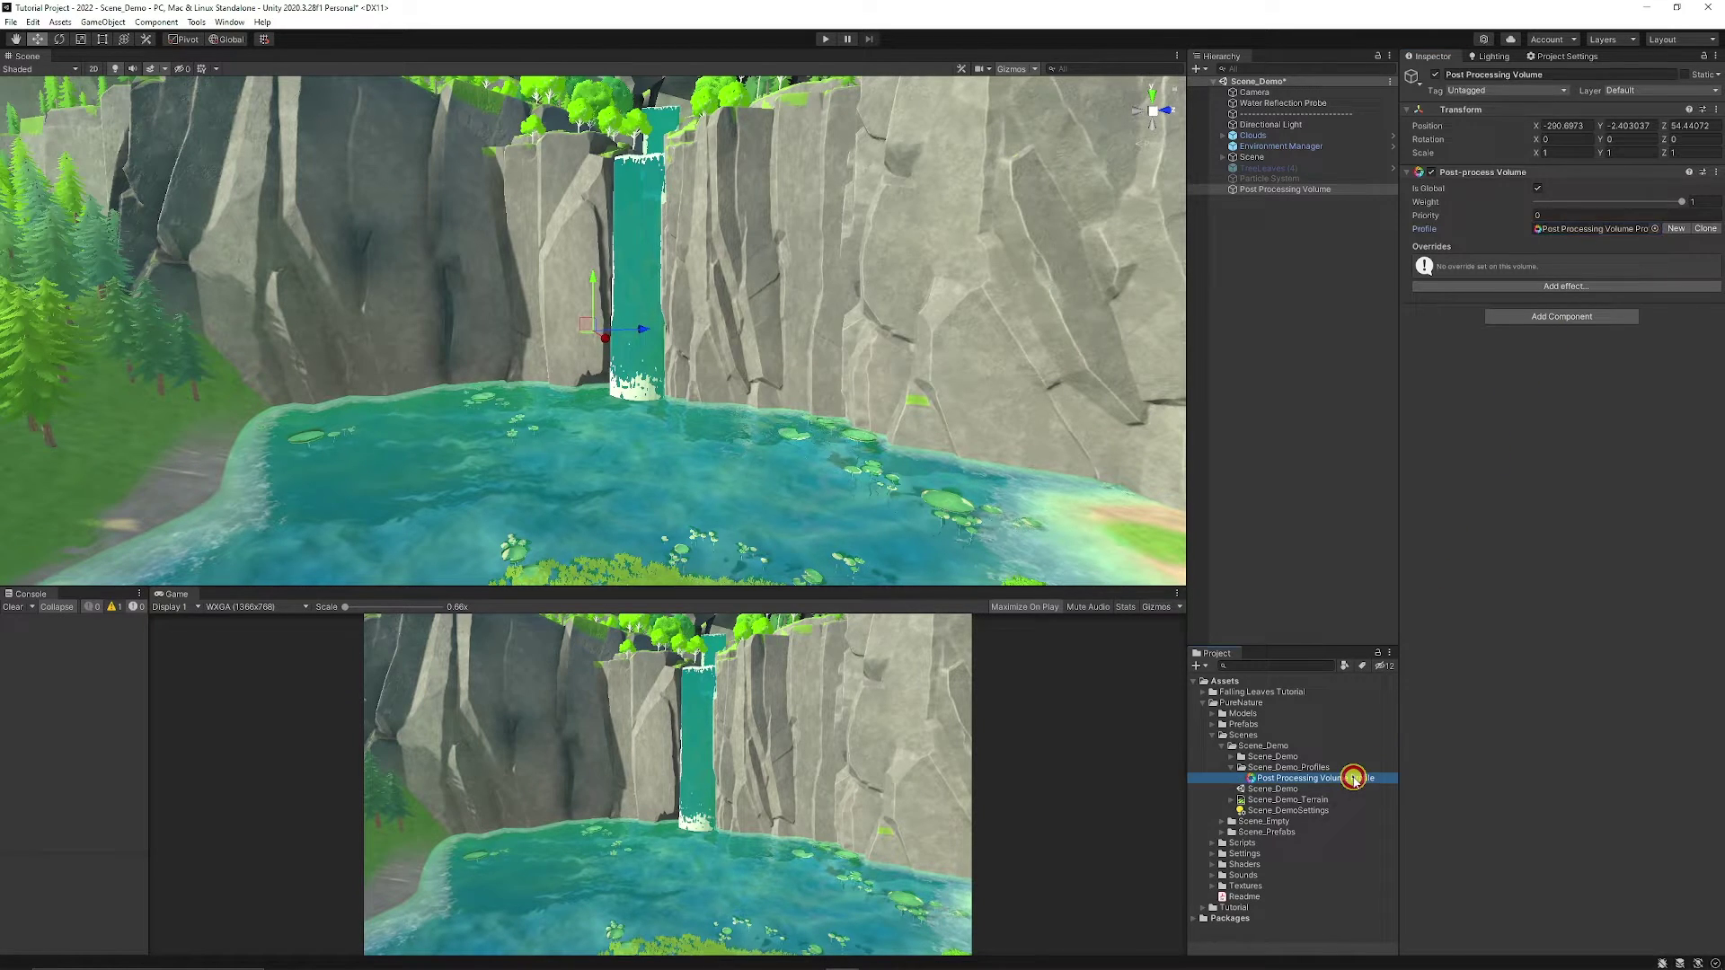
click(1366, 190)
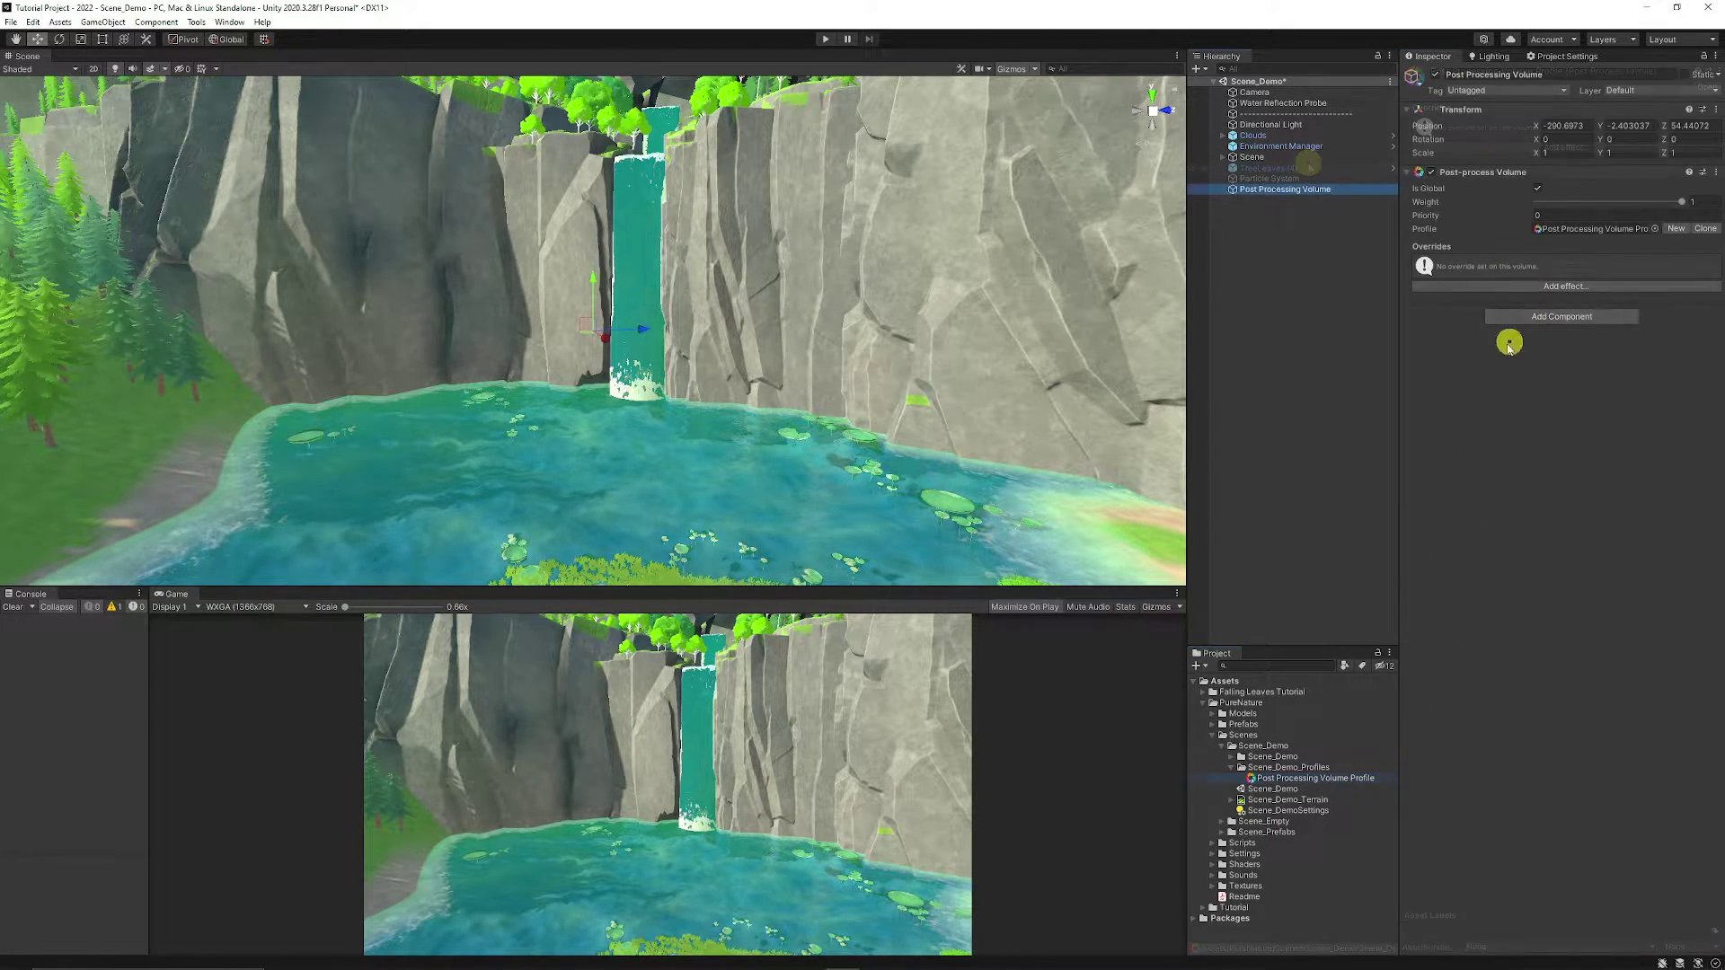
click(1328, 779)
Add Ambient Occlusion, Auto Exposure, Bloom and Chromatic Aberration effects to the profile
click(1560, 149)
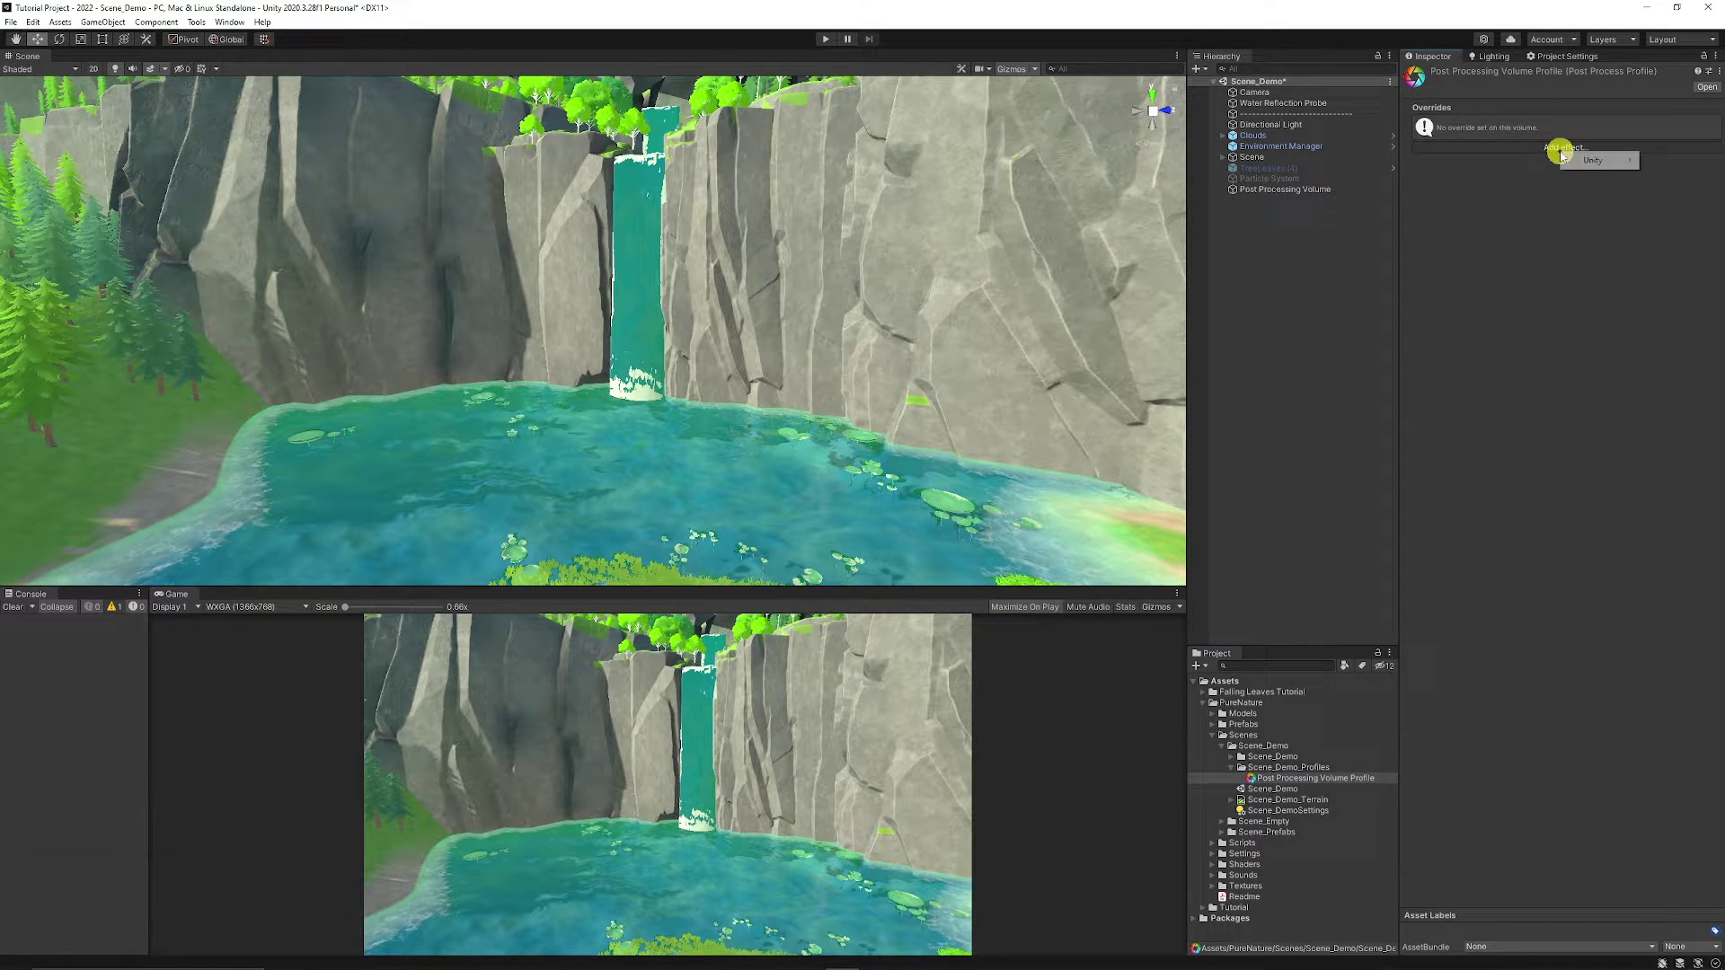
mouse_move(1586, 158)
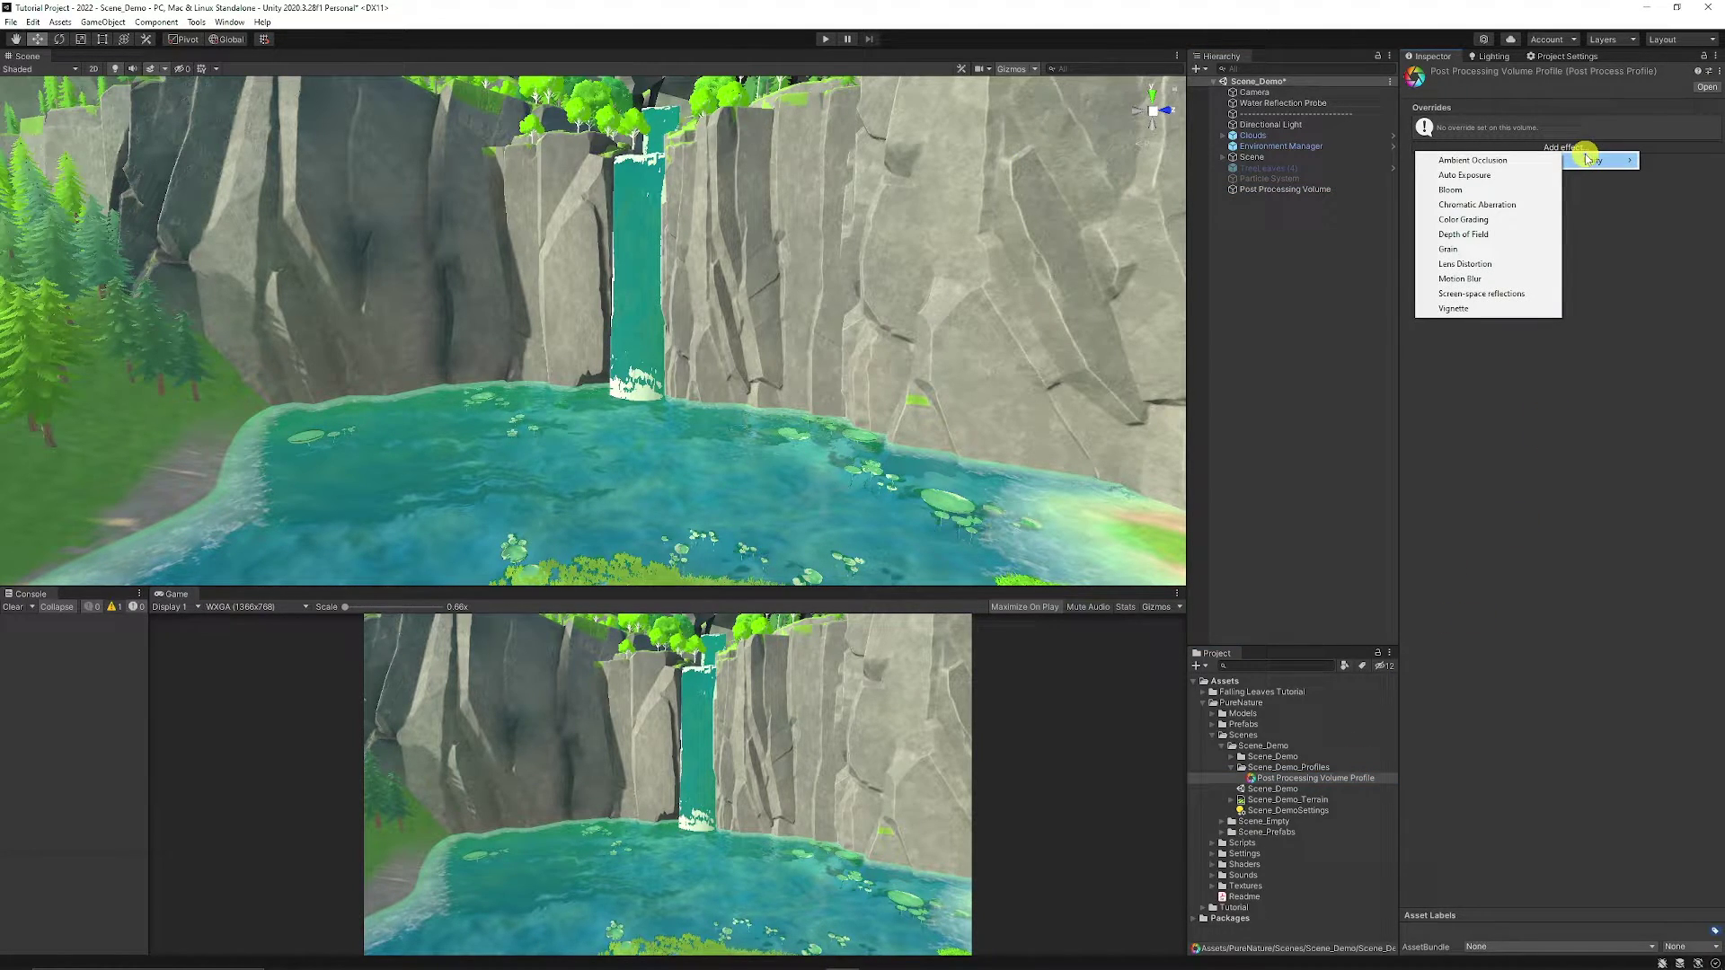
click(1519, 160)
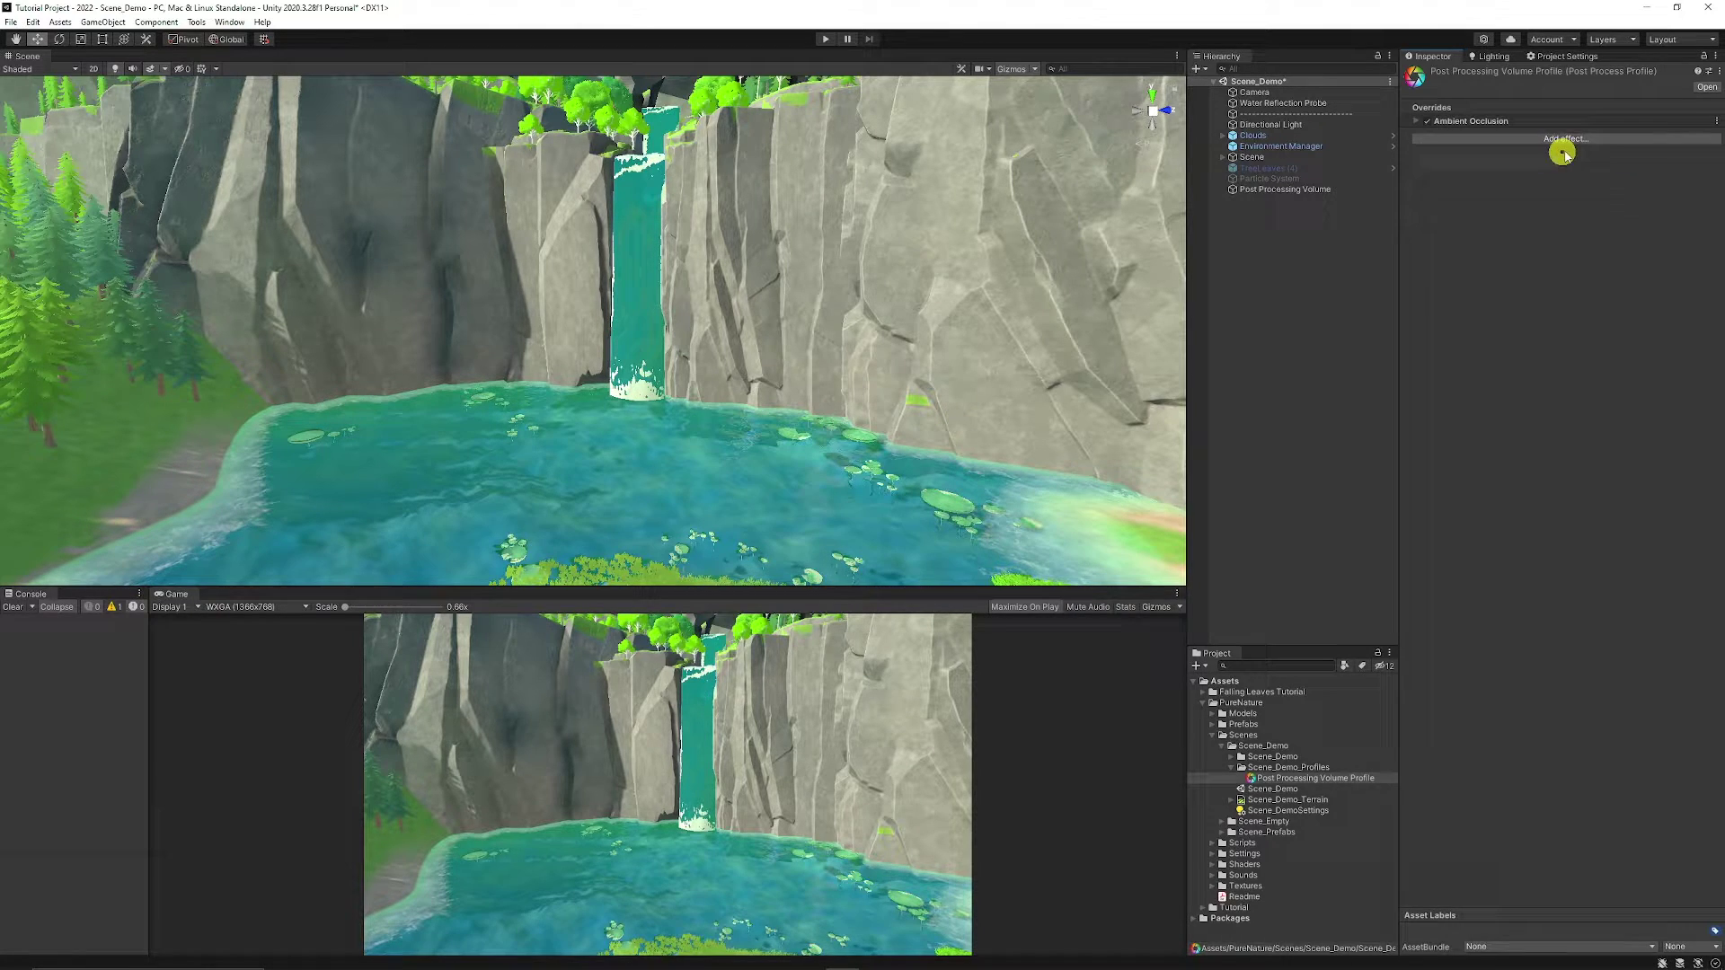
click(1565, 140)
mouse_move(1601, 155)
click(1521, 173)
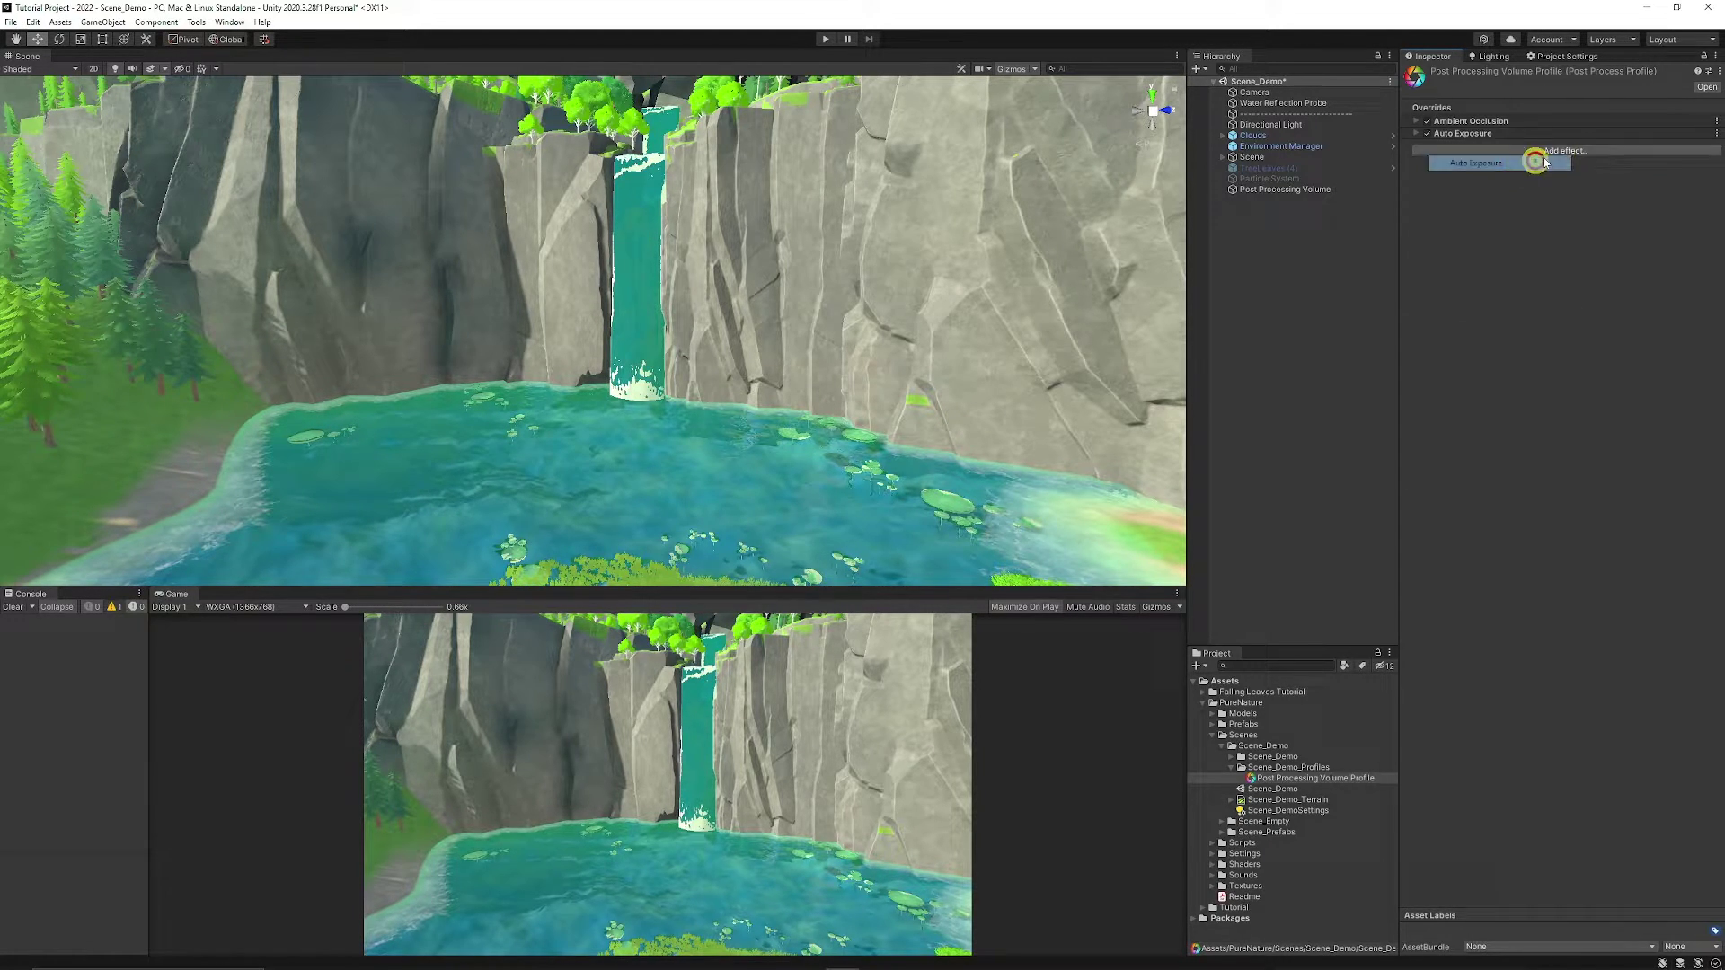
click(1582, 150)
click(1538, 184)
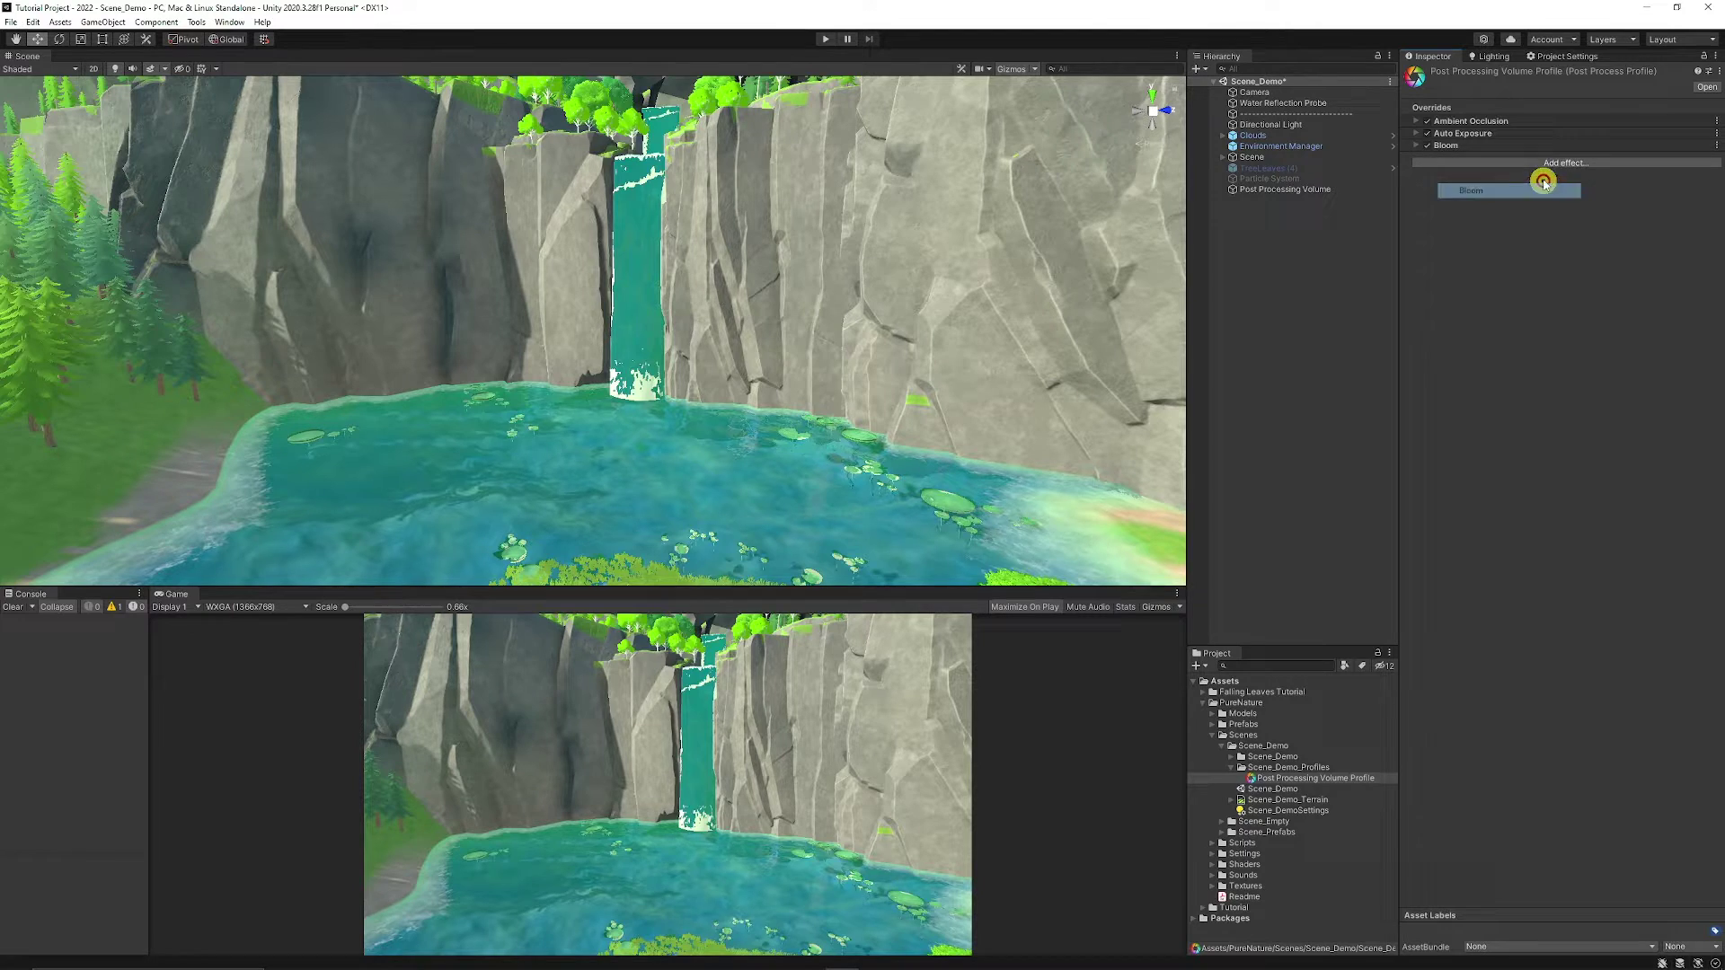
click(1571, 166)
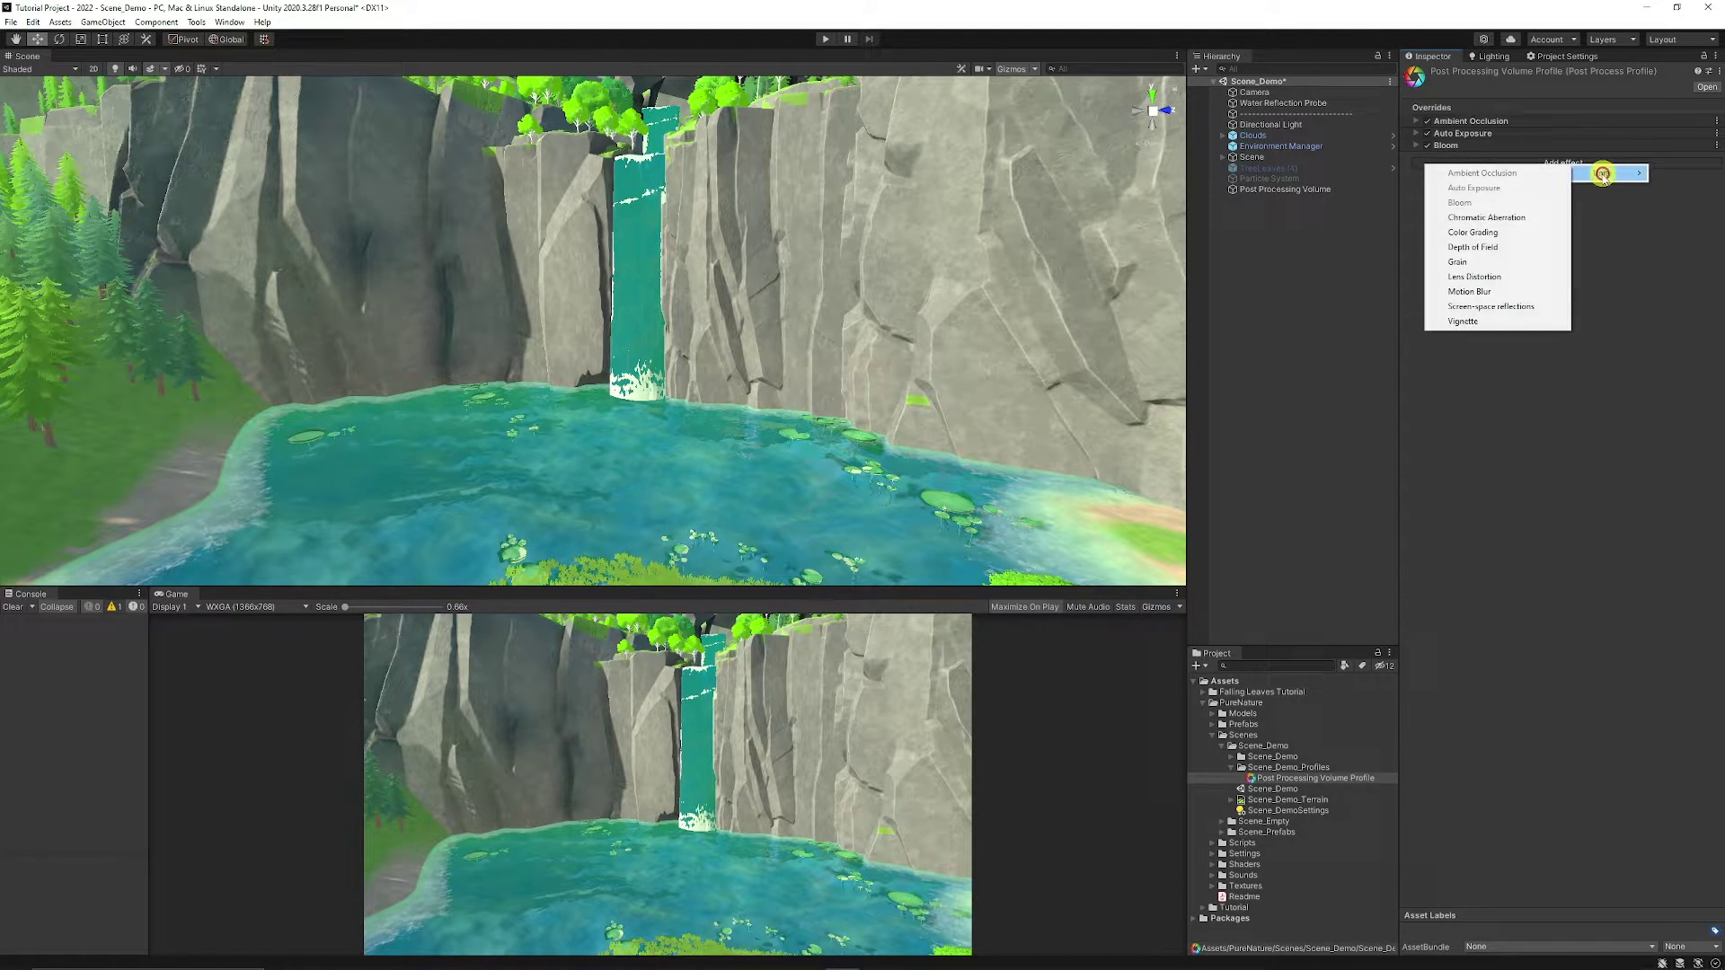
click(1528, 195)
Override only Chromatic Aberration's Intensity on the volume, leaving its settings collapsed
click(1285, 188)
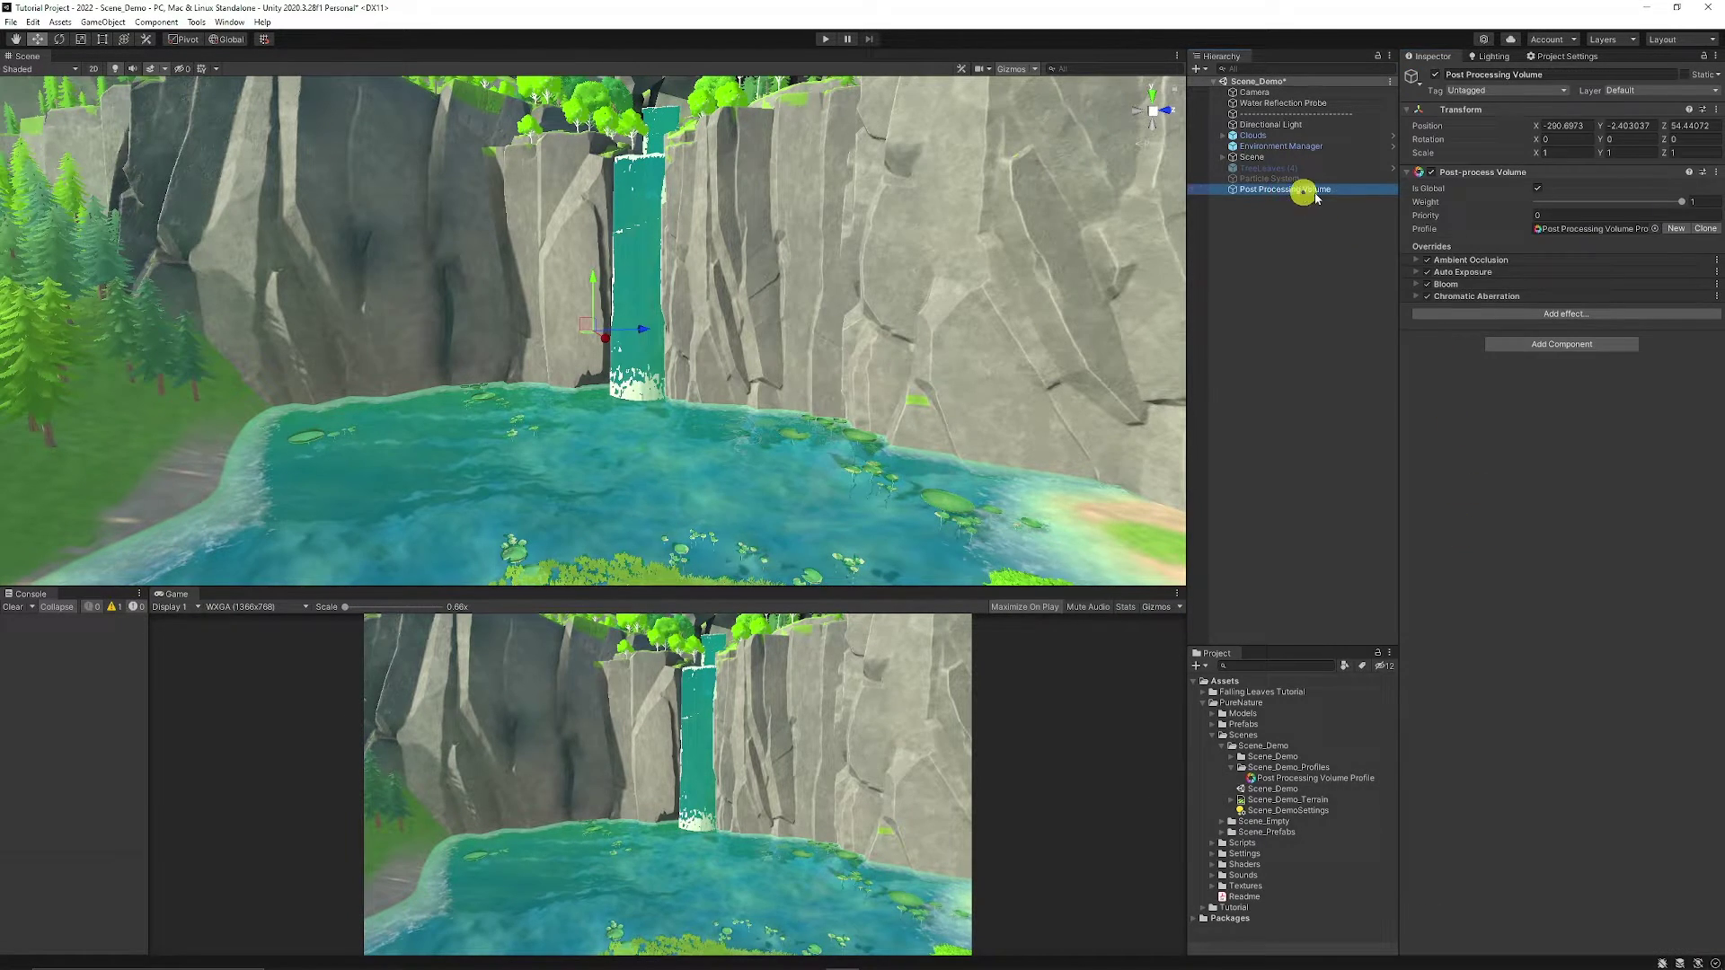
double_click(1581, 228)
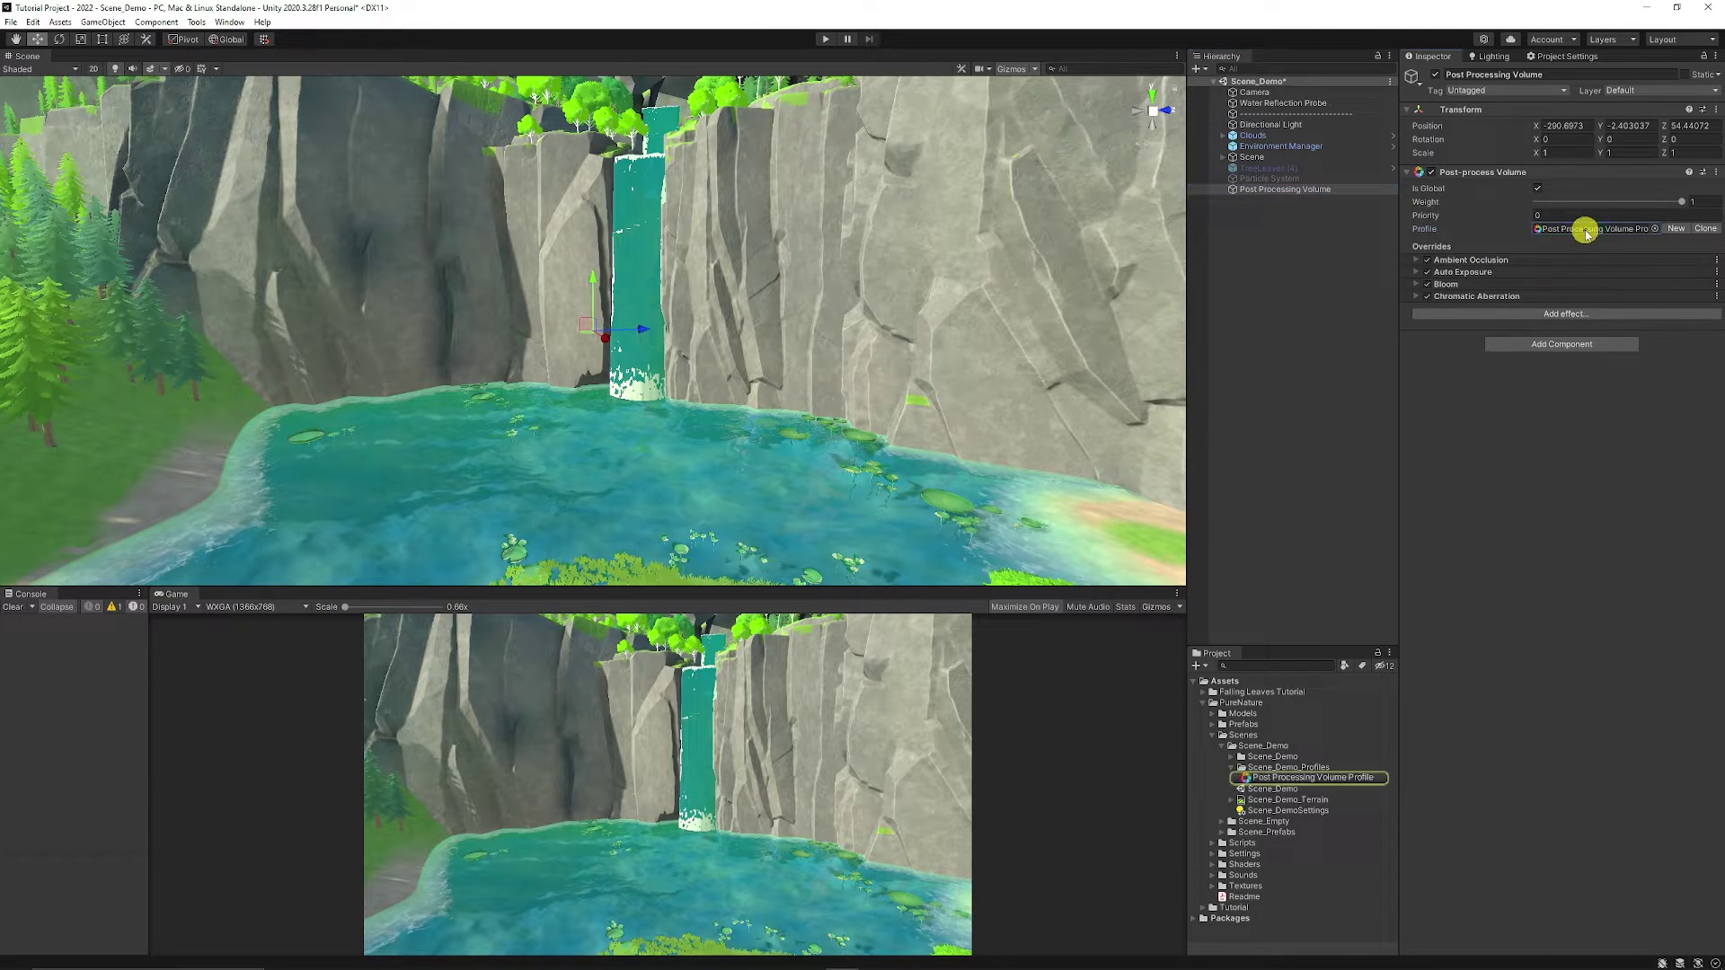
click(1302, 189)
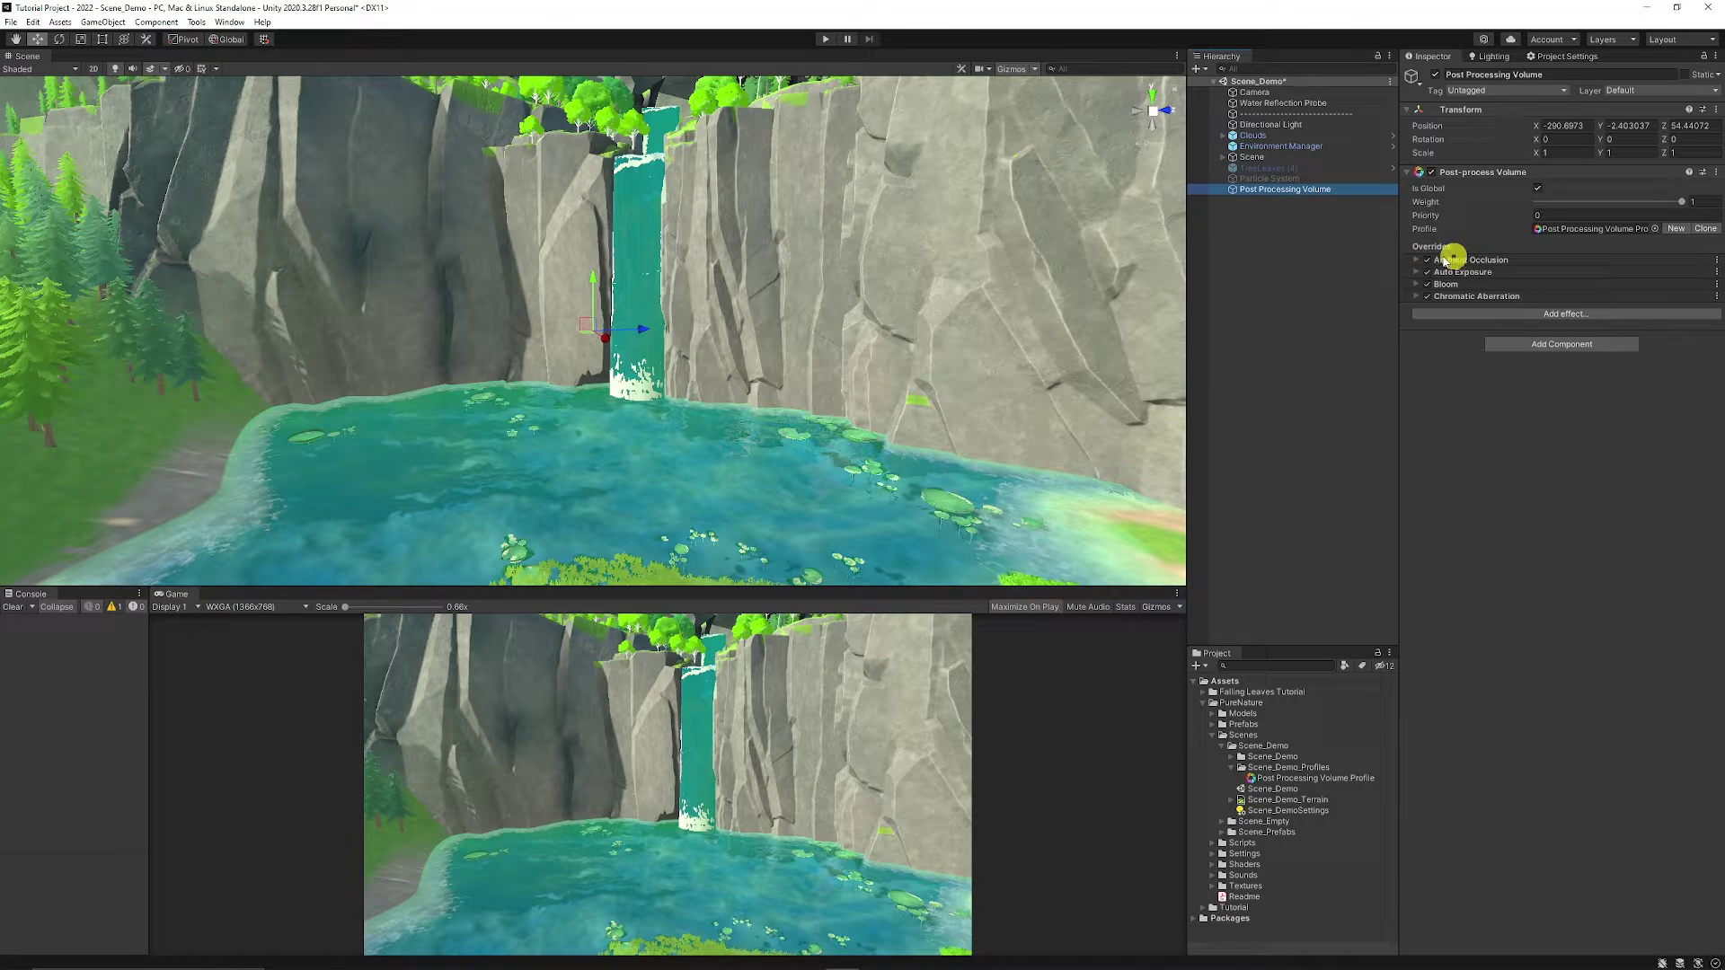
click(1483, 260)
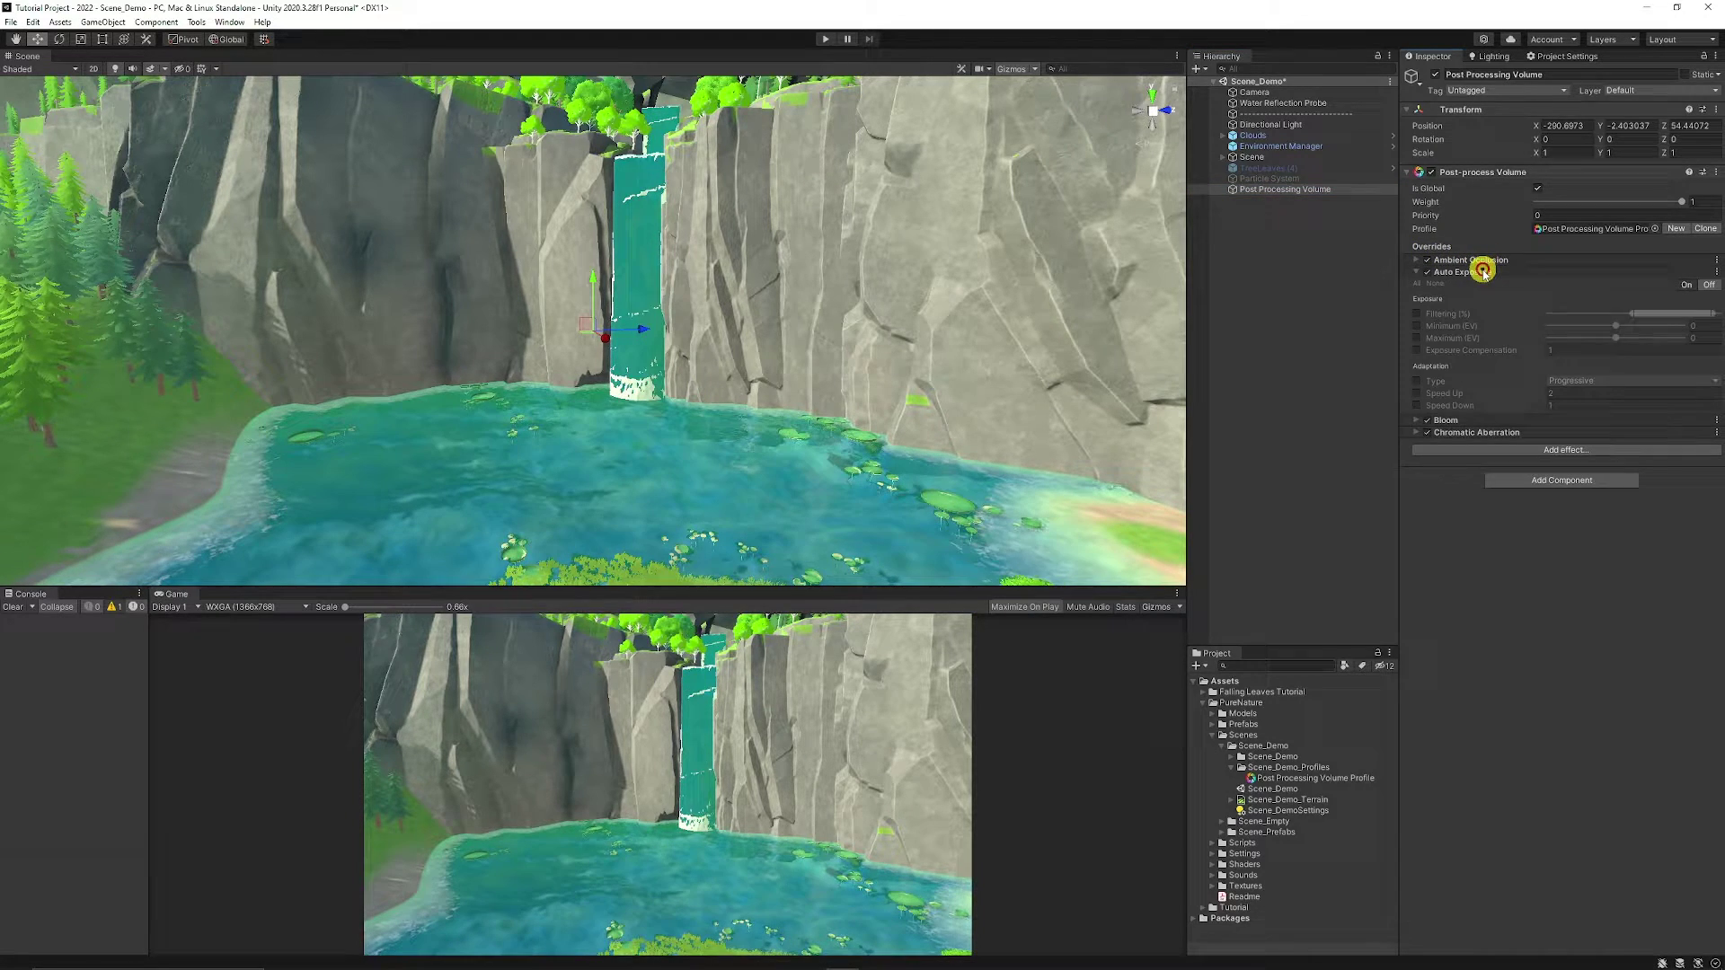
click(1420, 299)
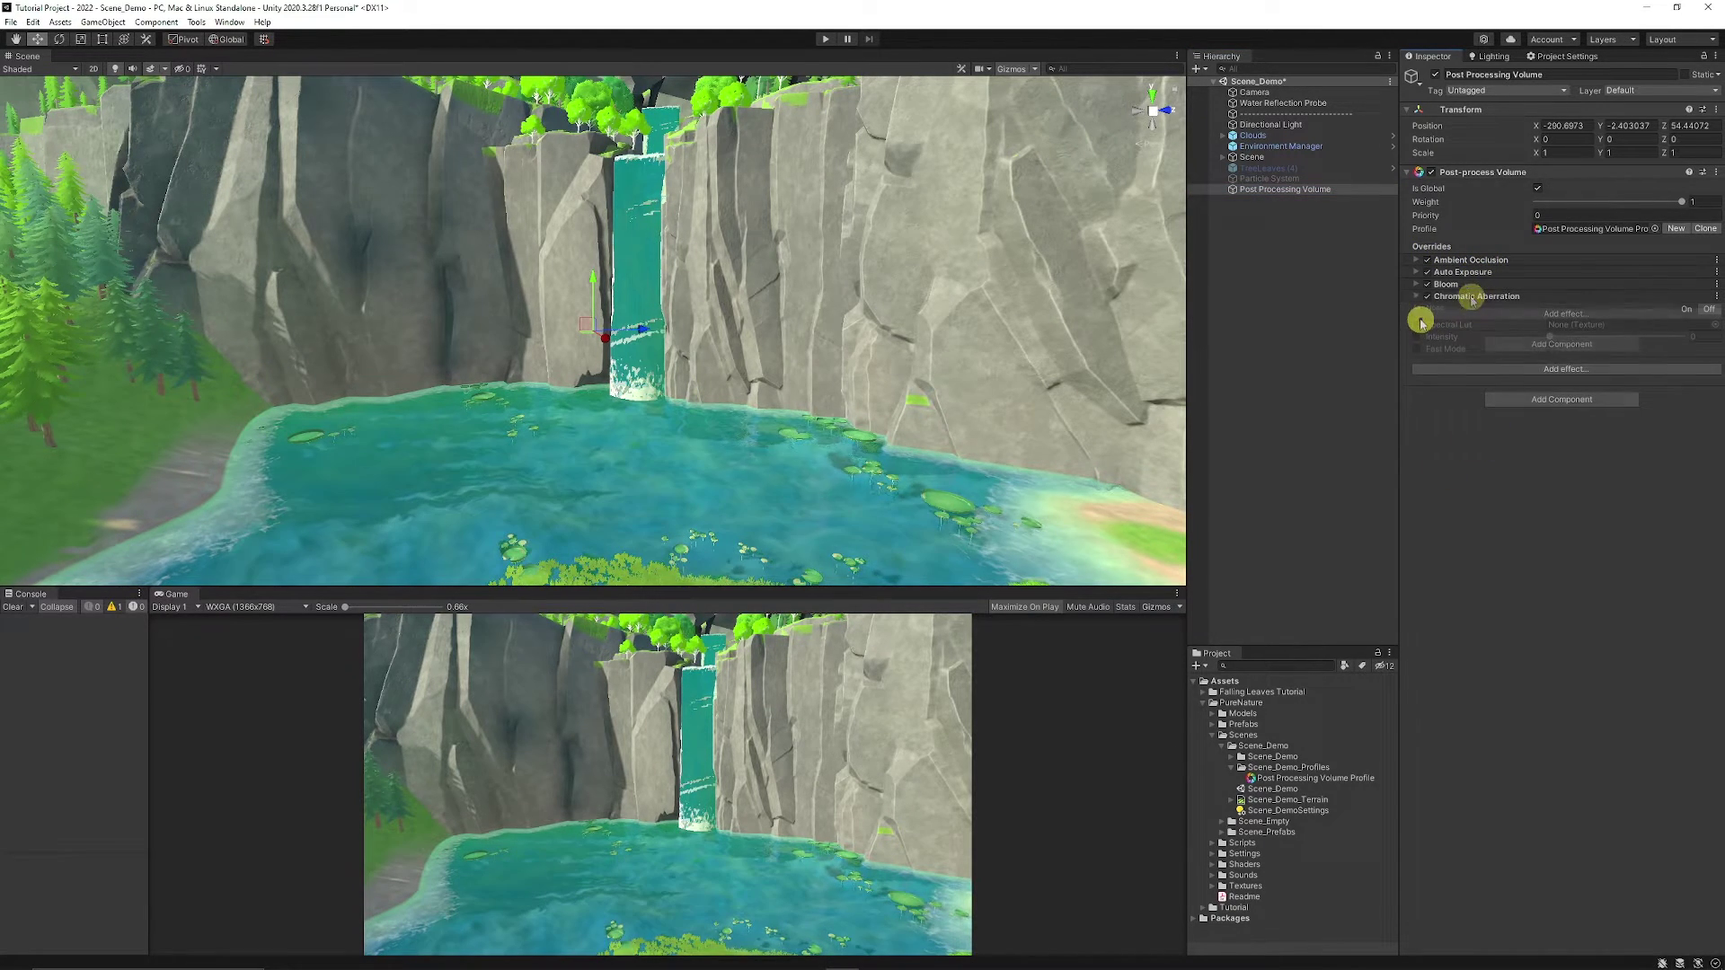
click(1418, 325)
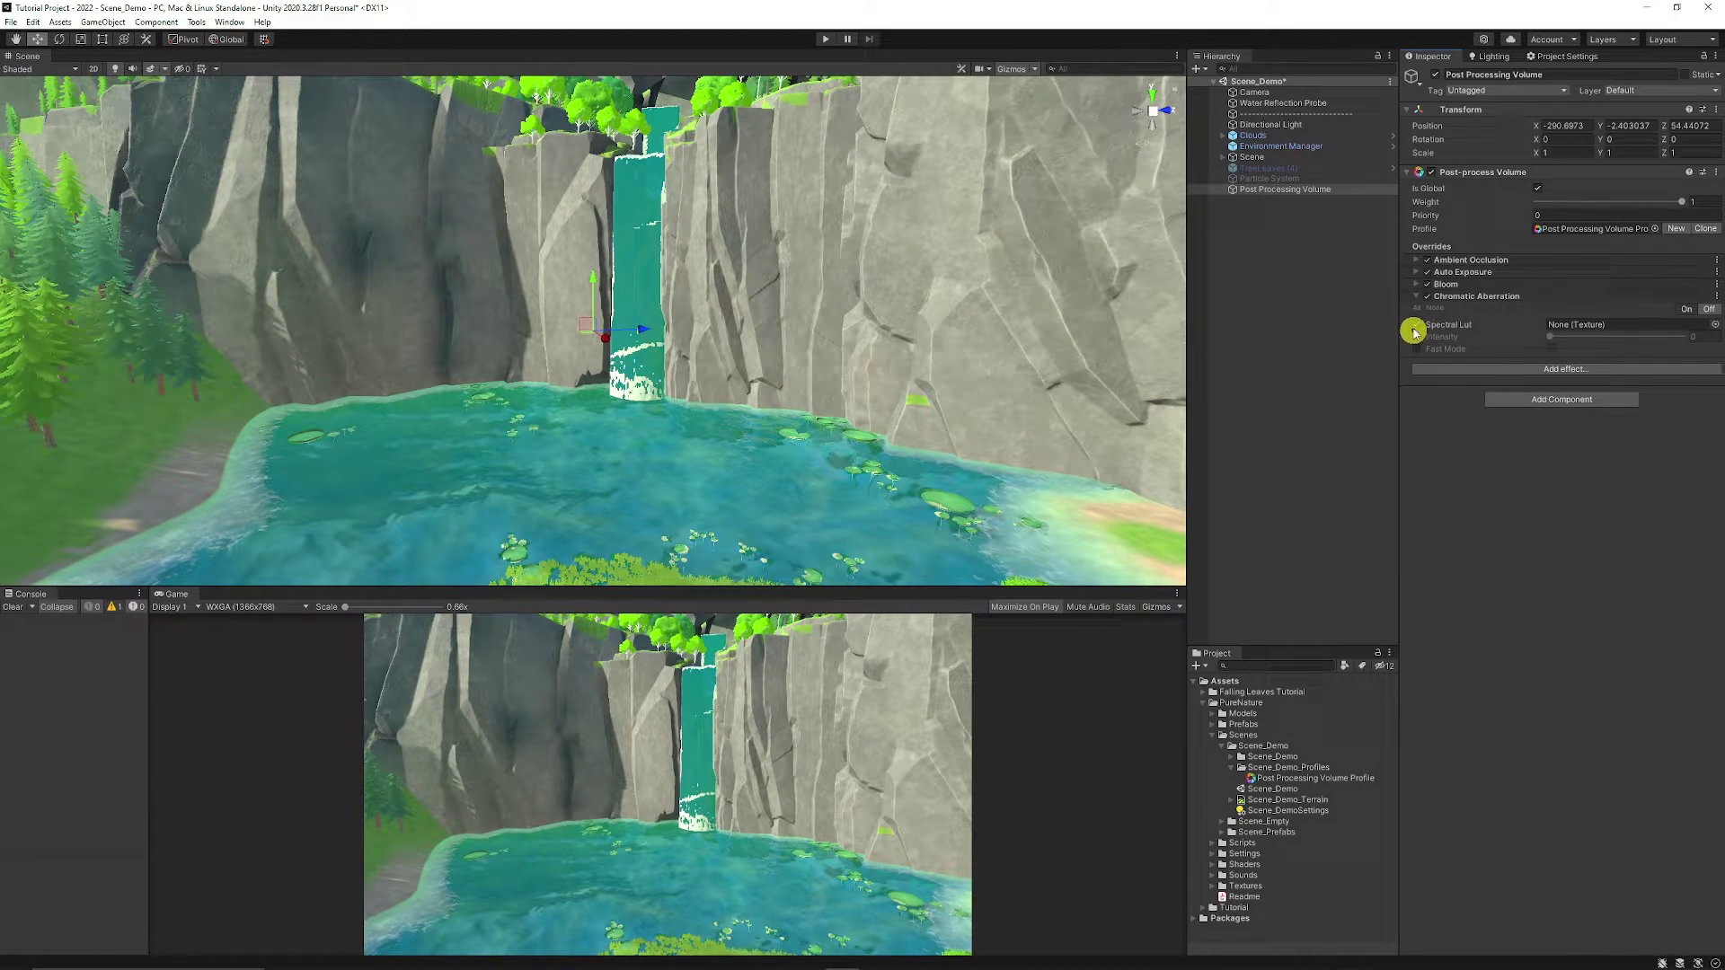
click(1416, 325)
click(1417, 337)
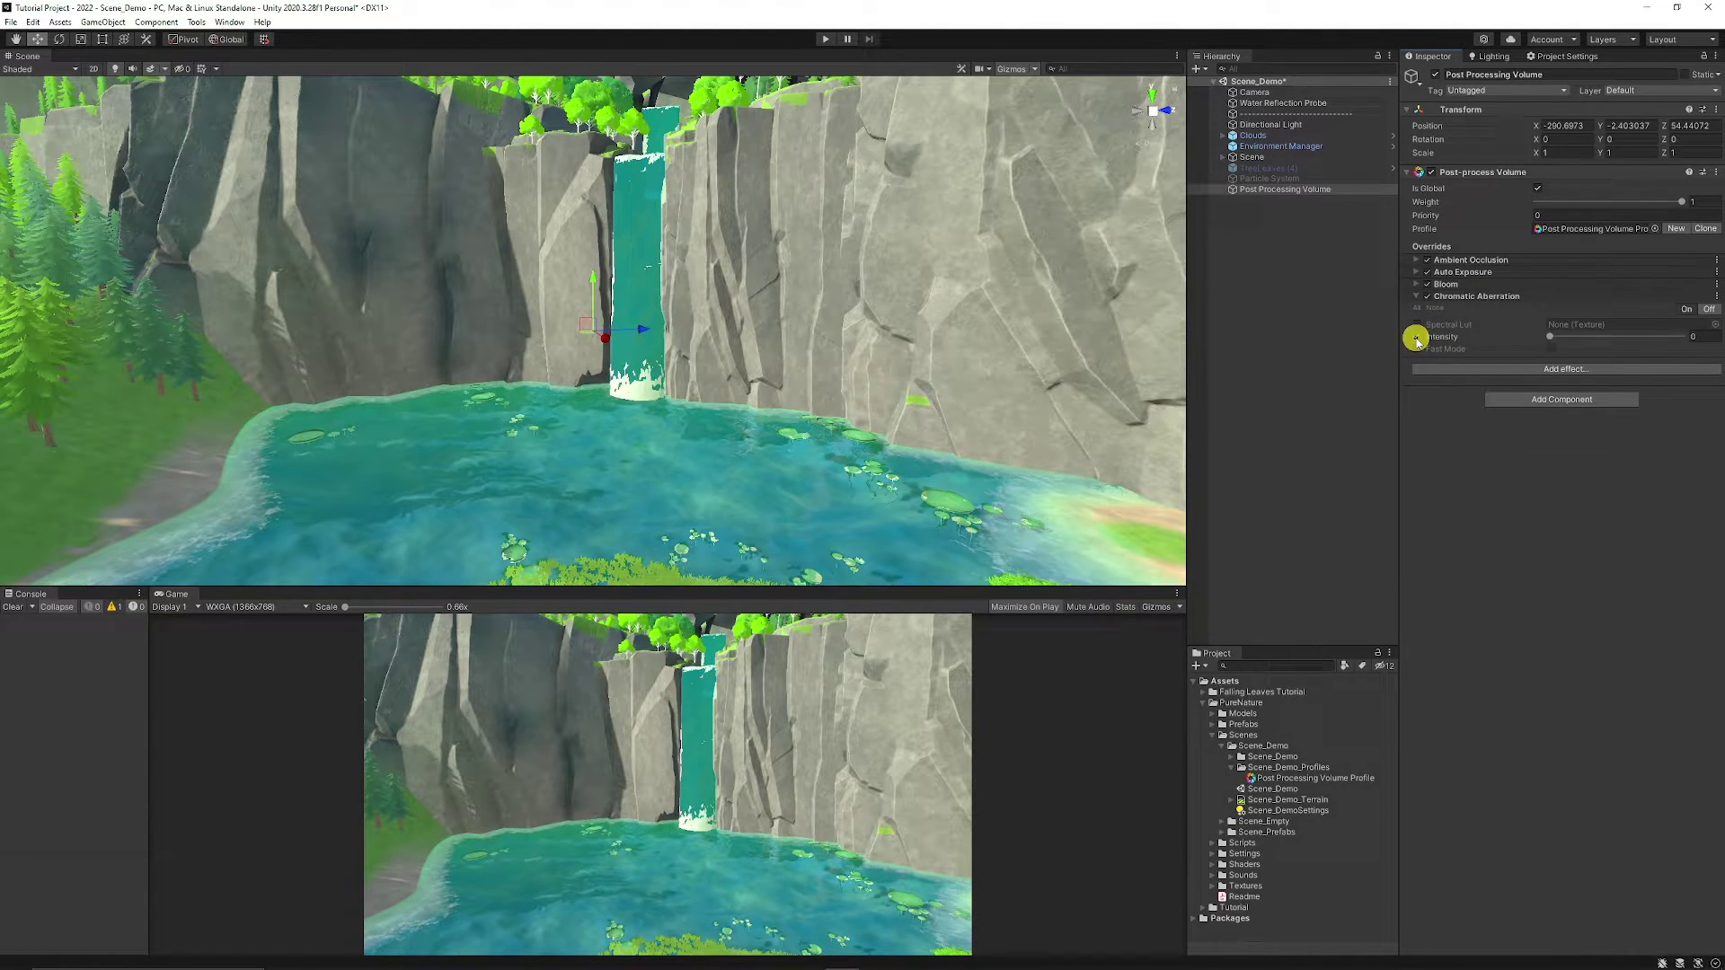
click(1469, 296)
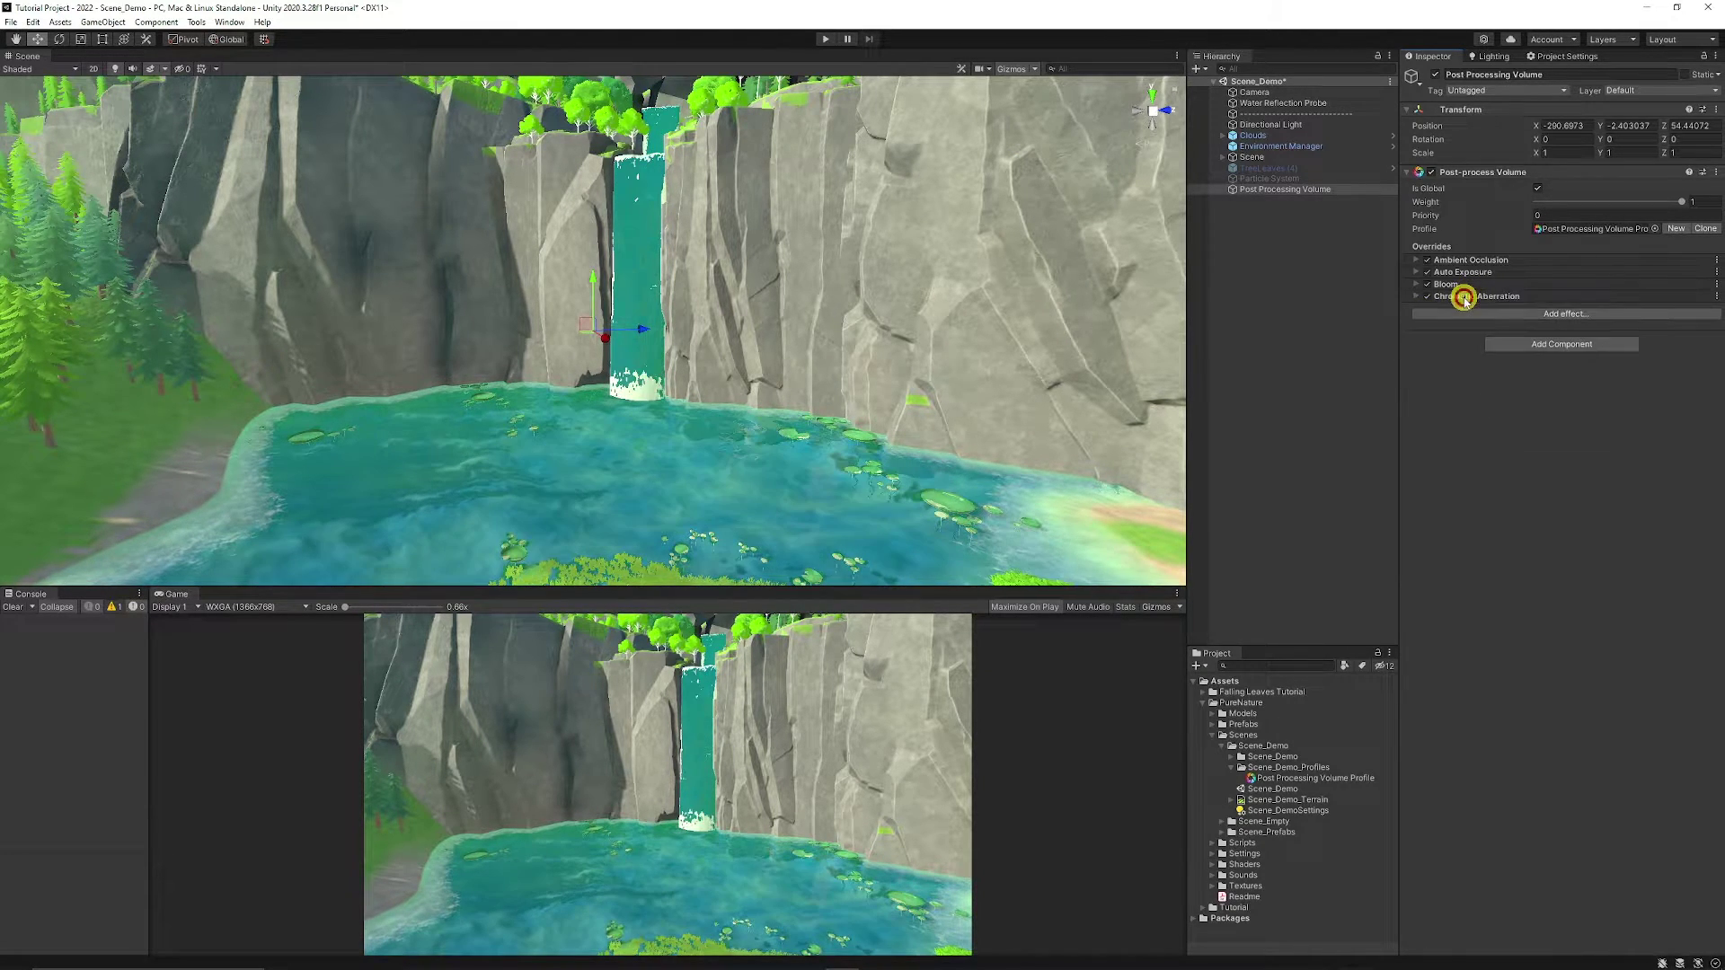
Add a Post-process Layer to the Camera, with the camera itself as the trigger
click(1256, 93)
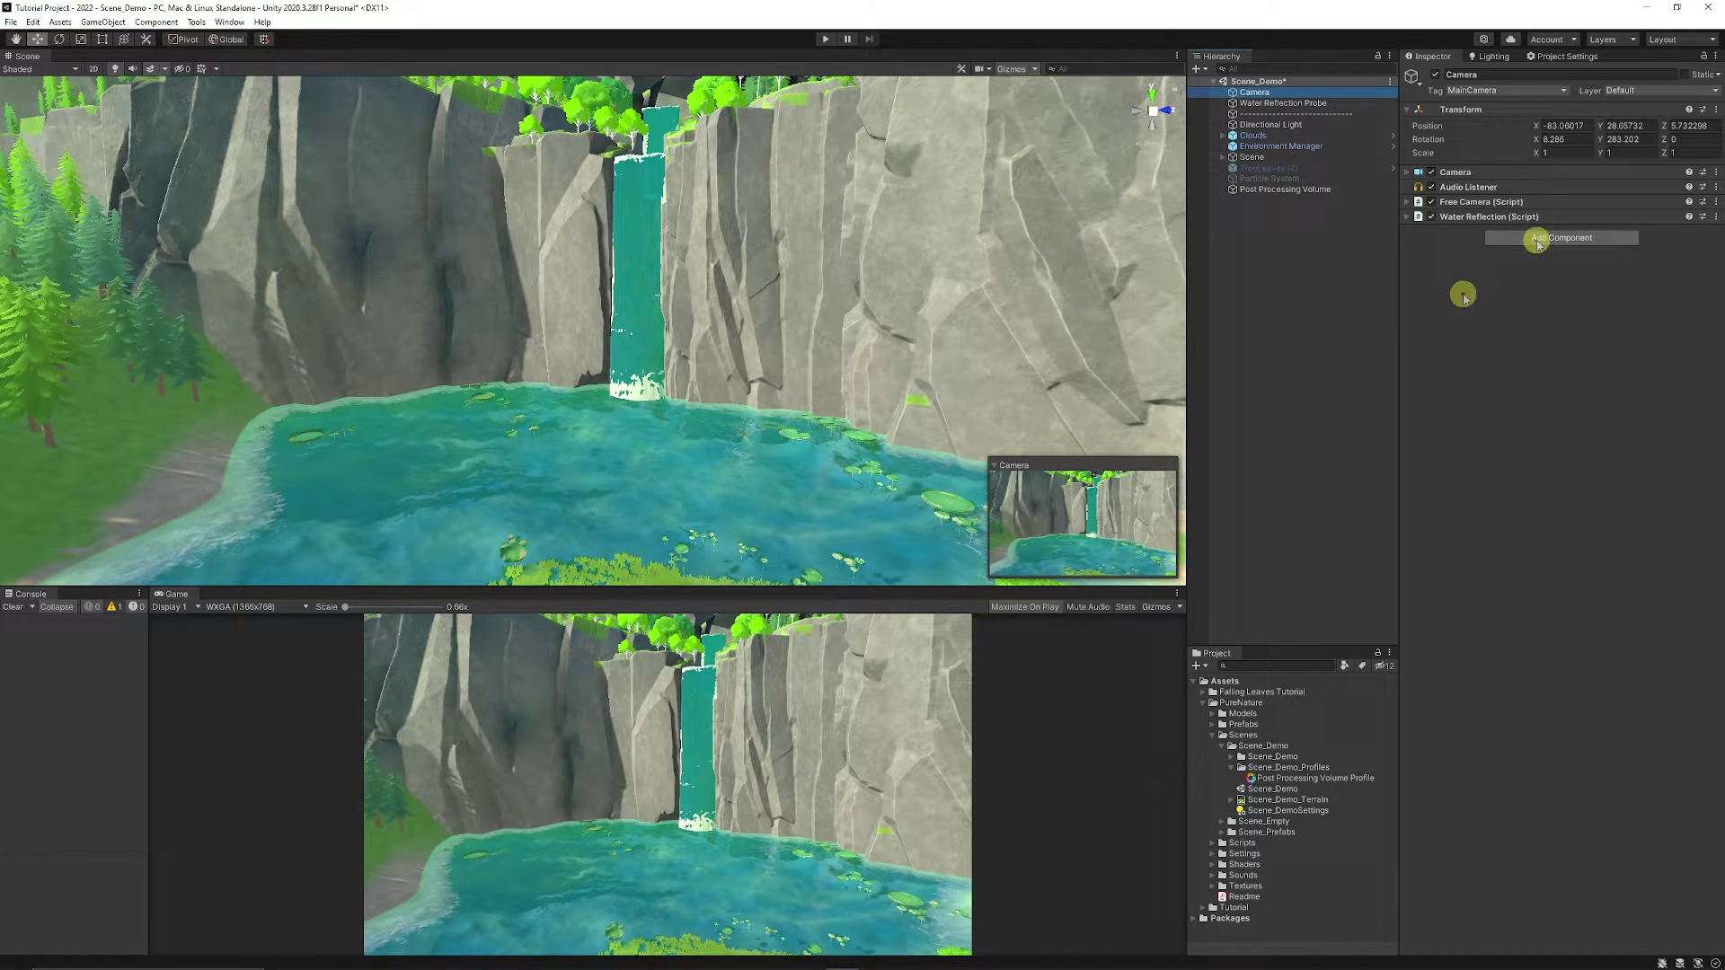
click(1538, 240)
click(1542, 304)
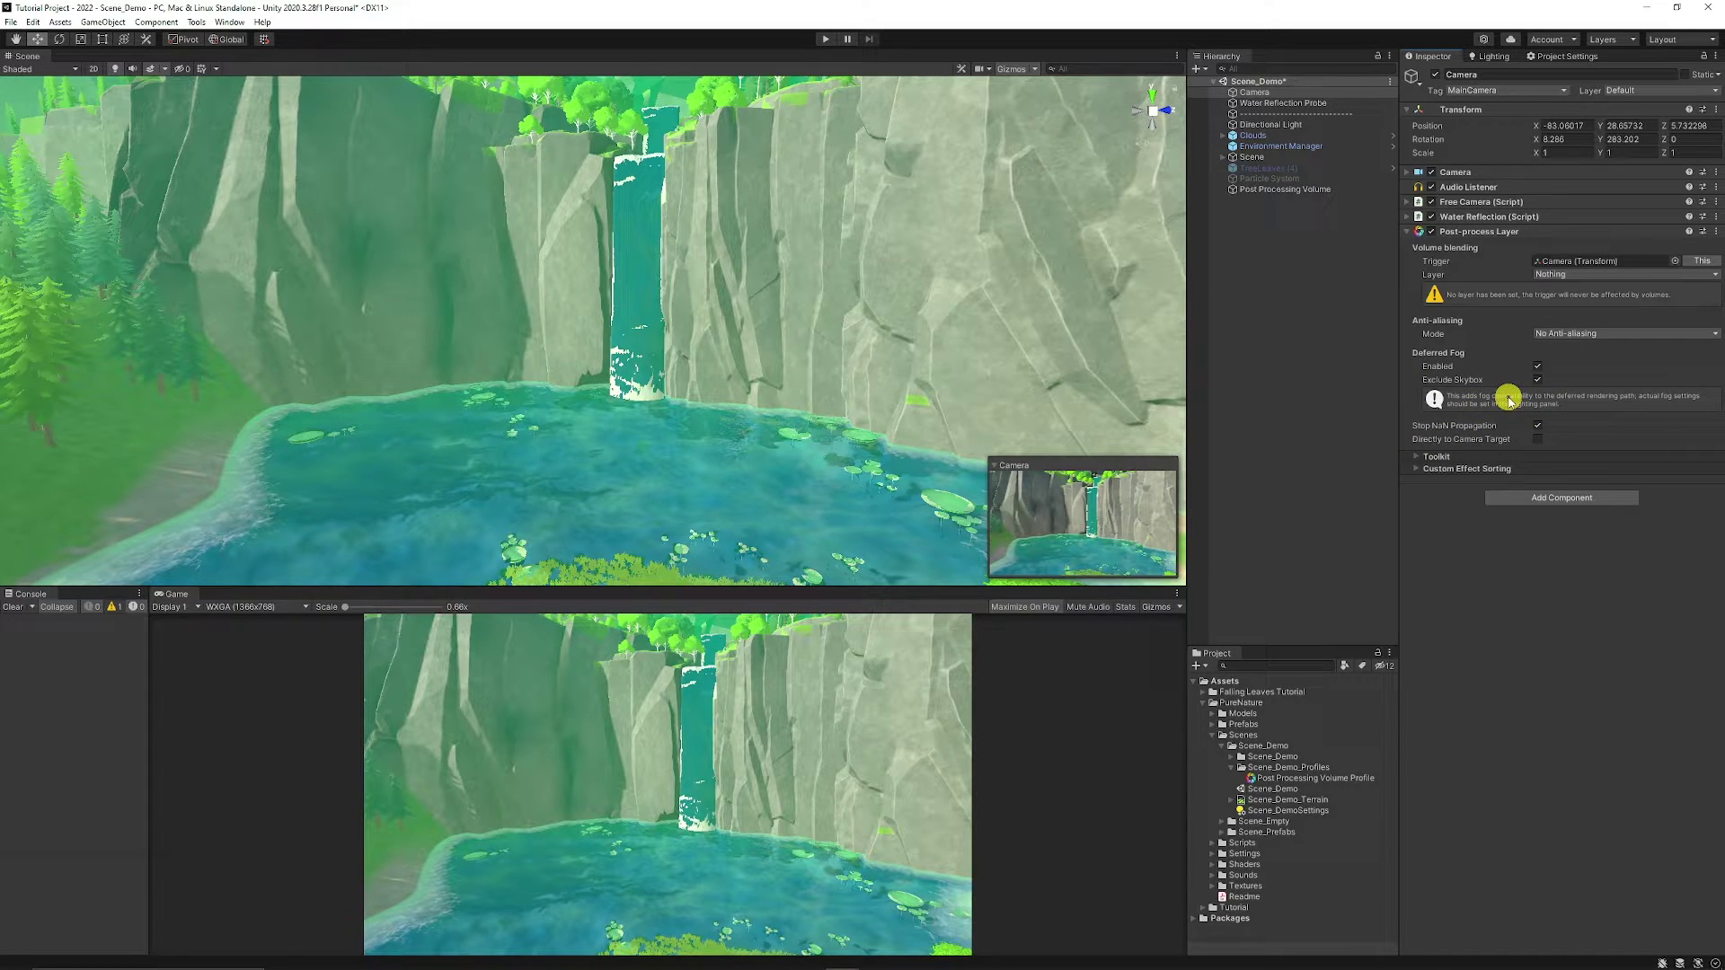
click(1572, 261)
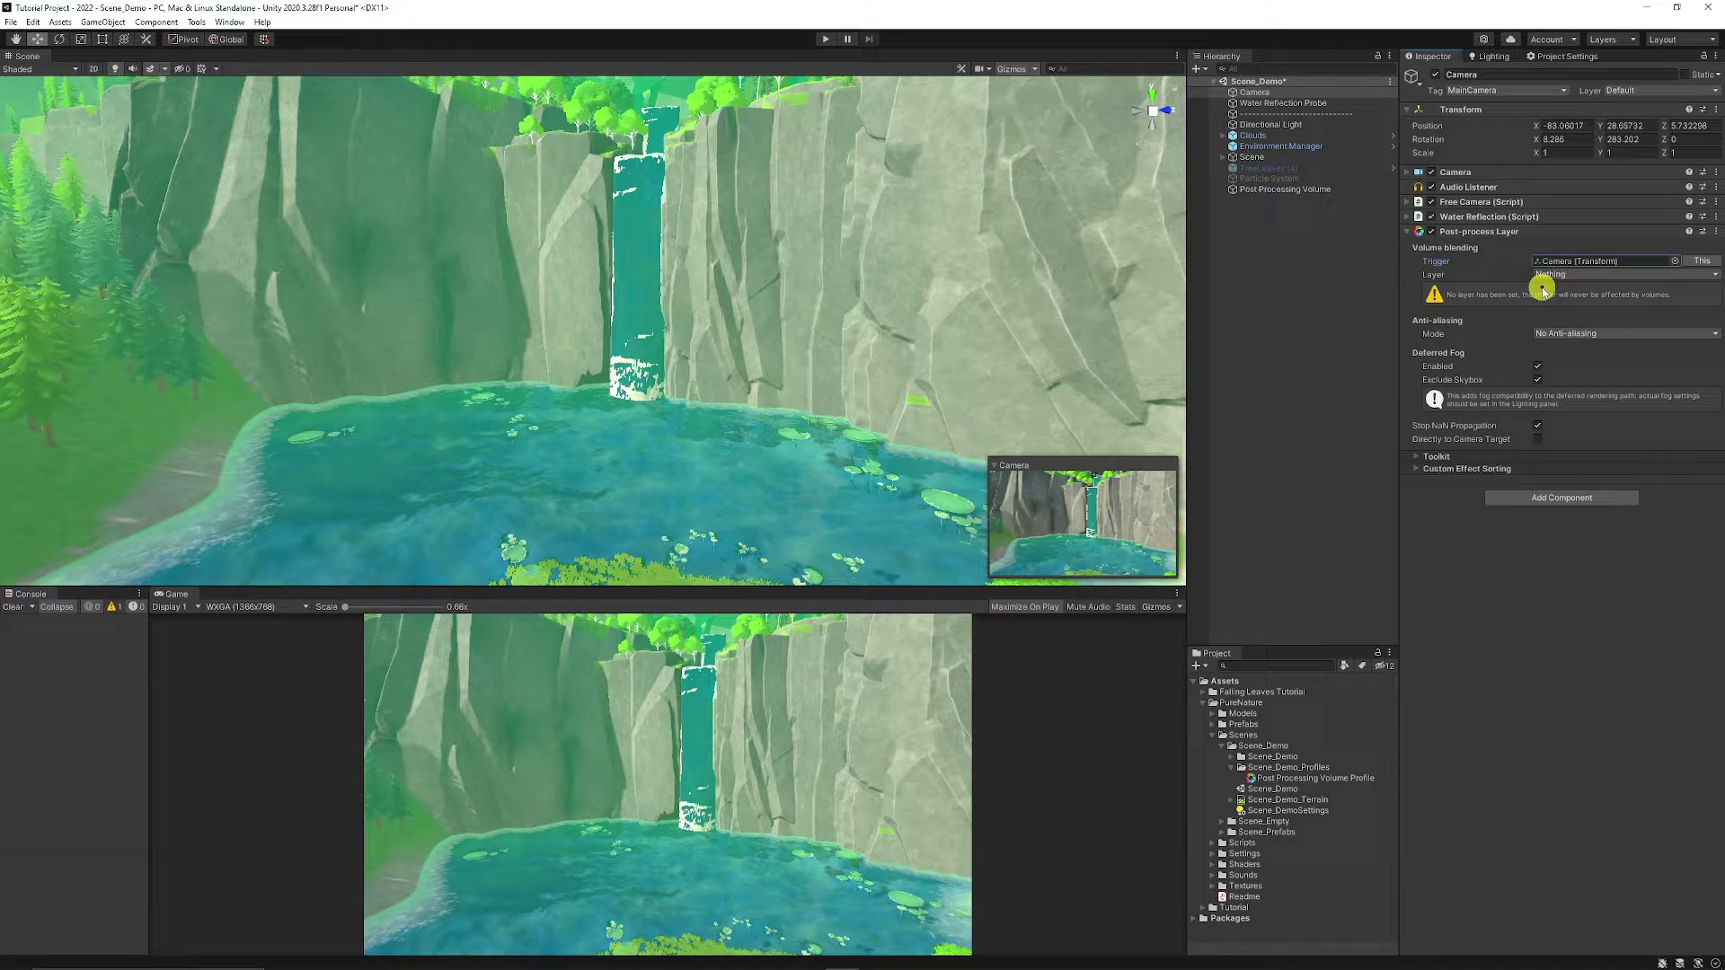
click(1320, 190)
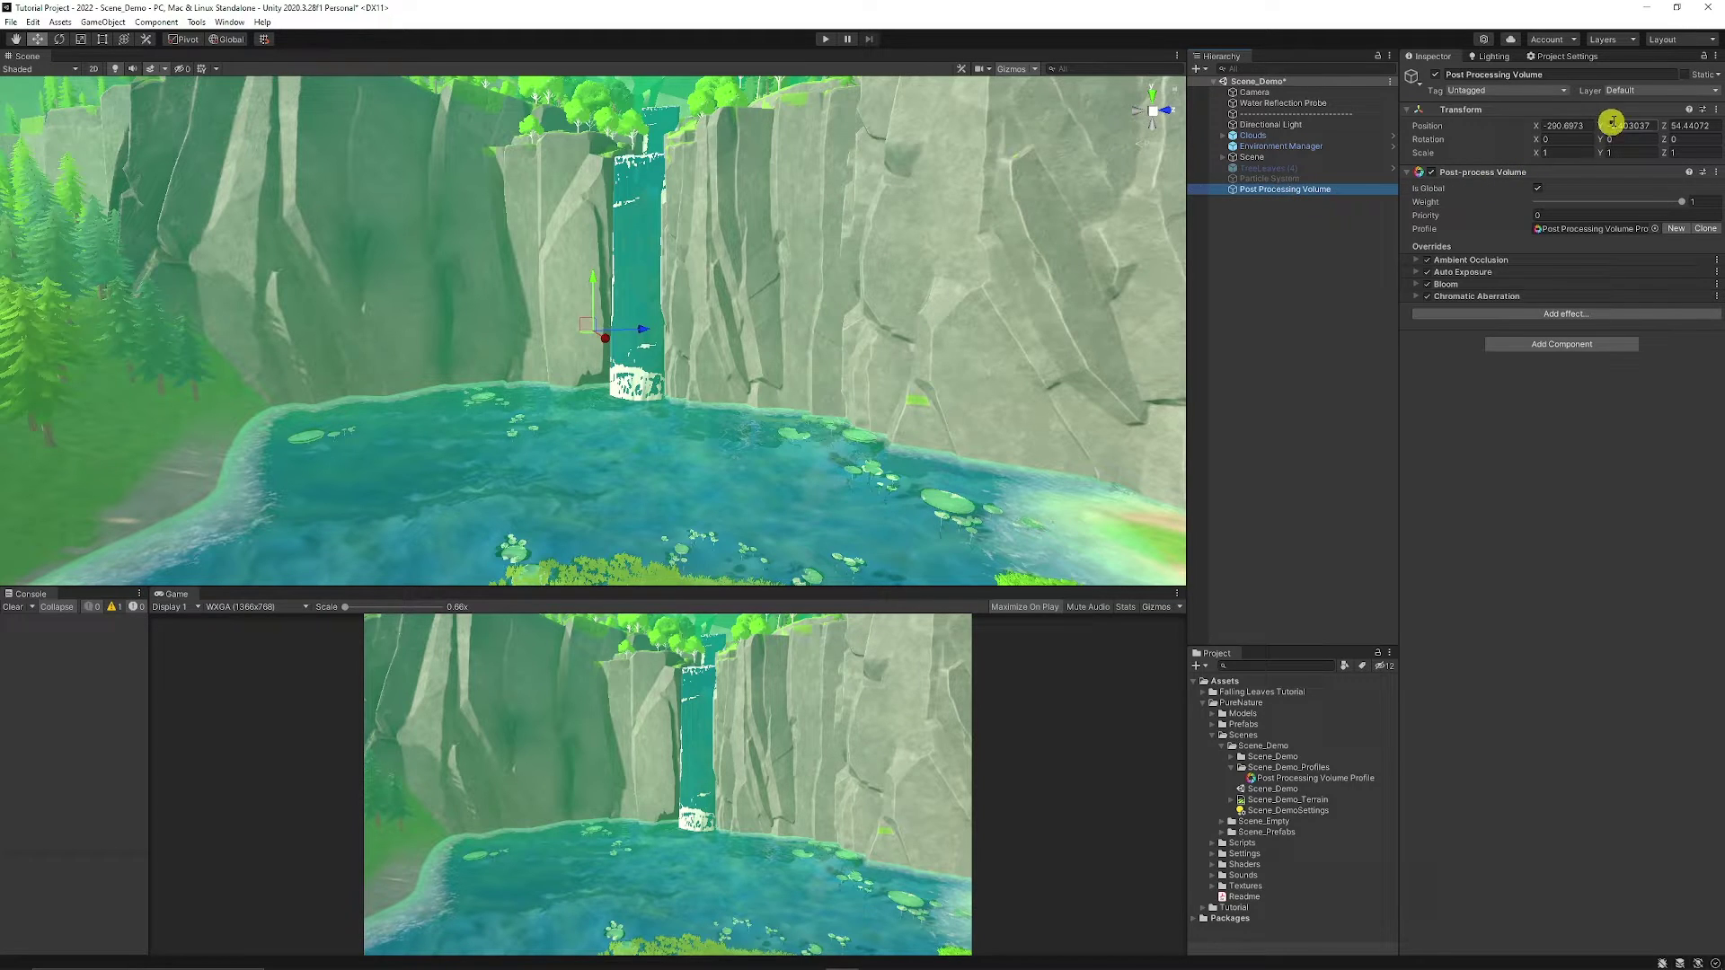
Set the Post Processing Volume object's Layer to Post-Process
click(1629, 90)
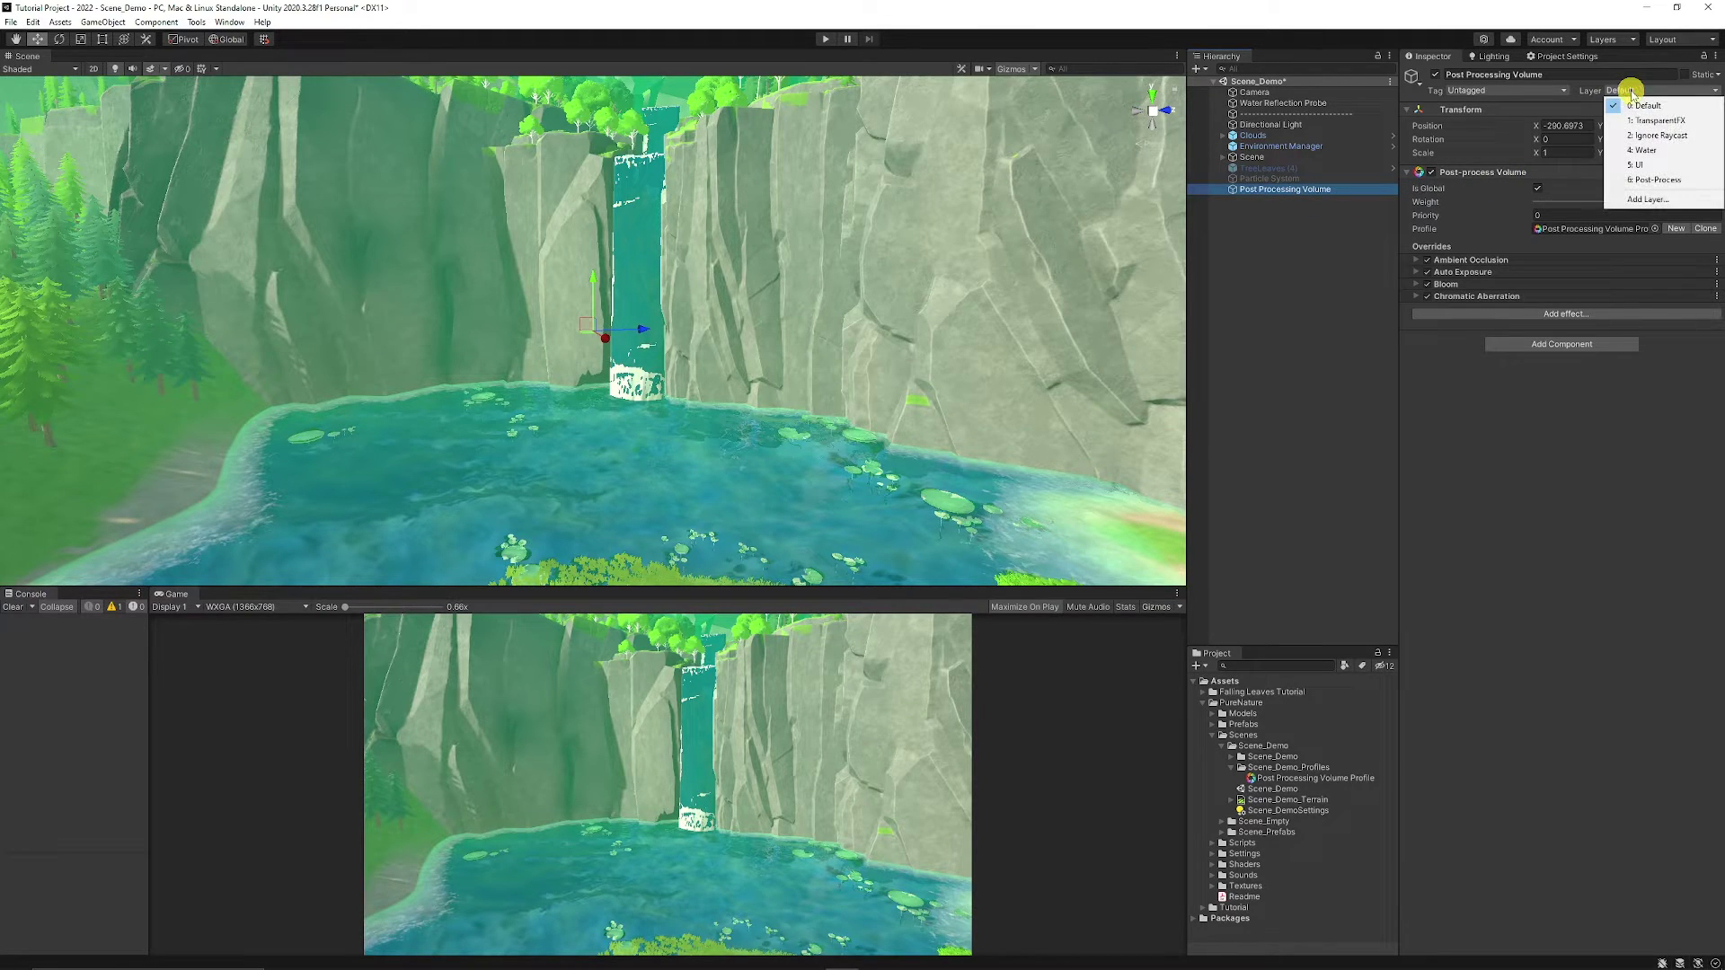
click(1658, 199)
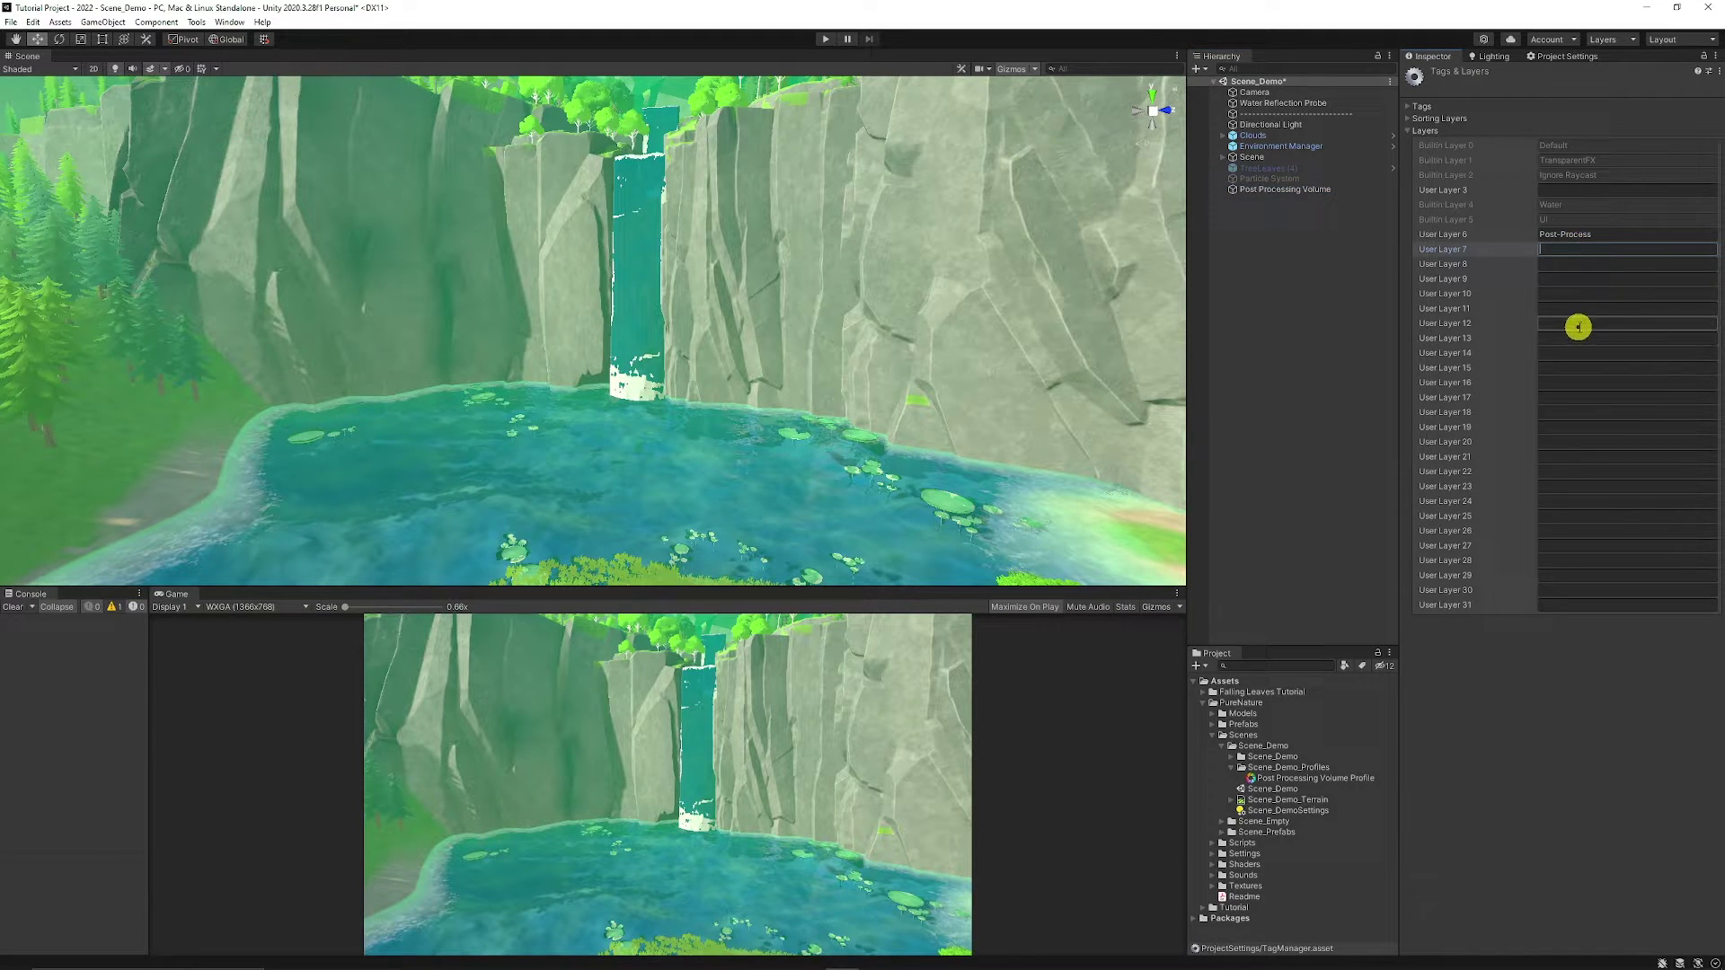
click(1323, 189)
click(1328, 189)
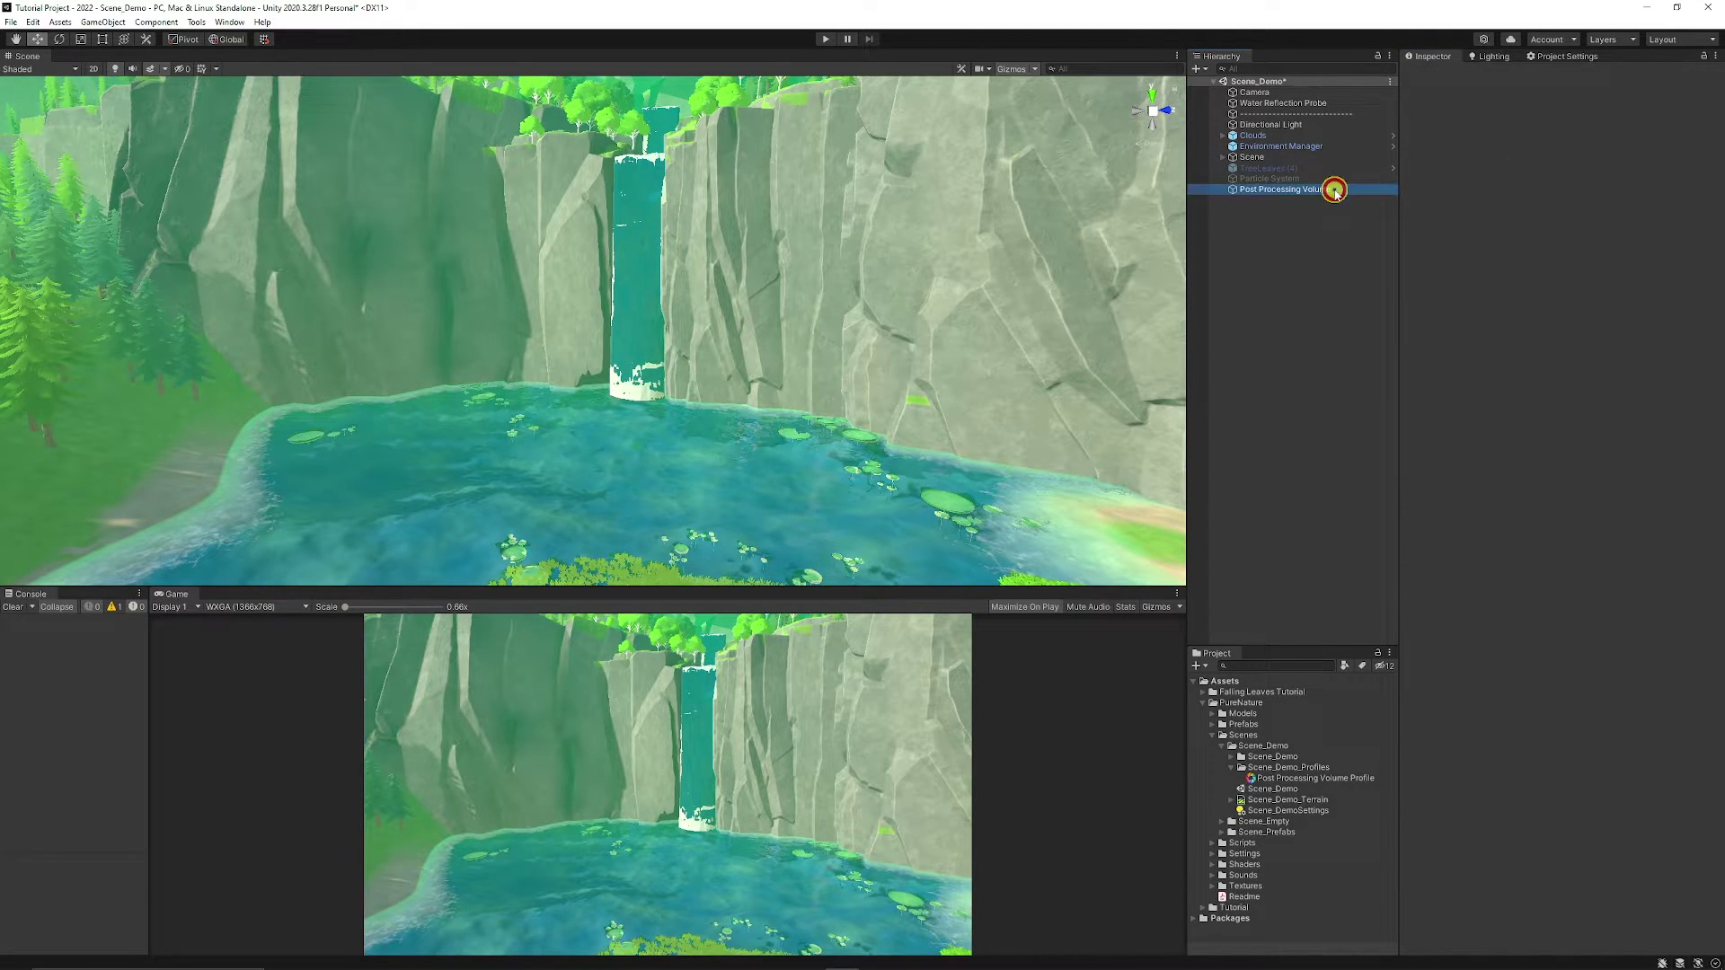
click(1623, 92)
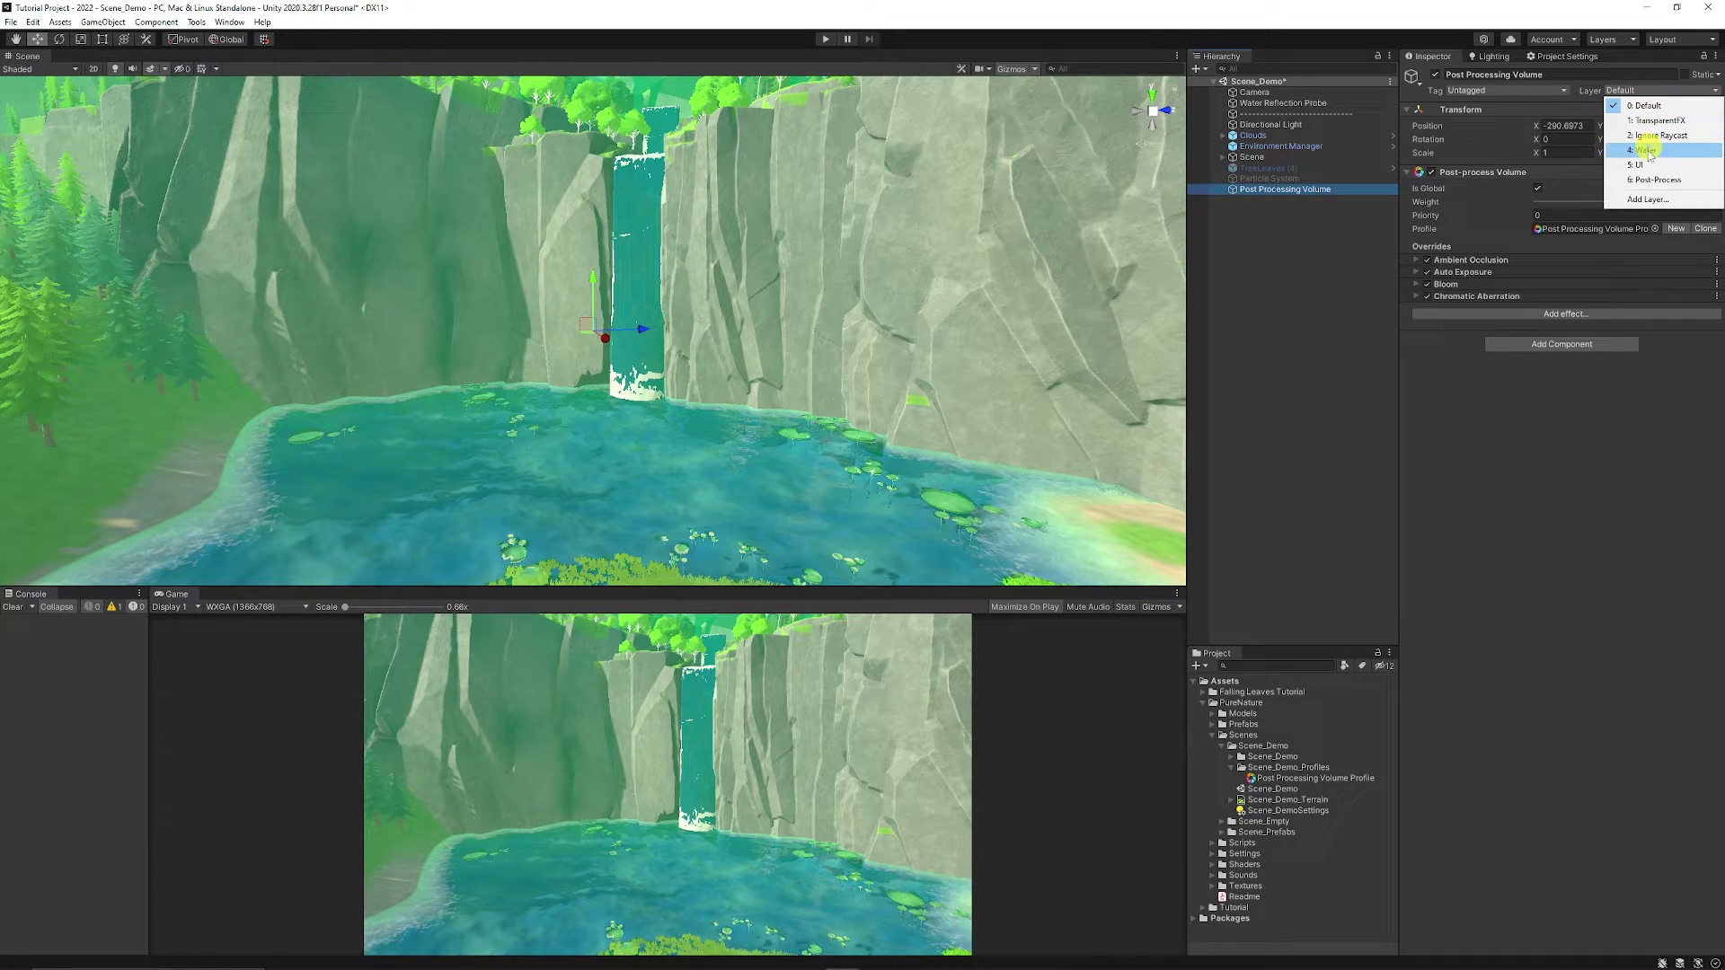
click(1646, 180)
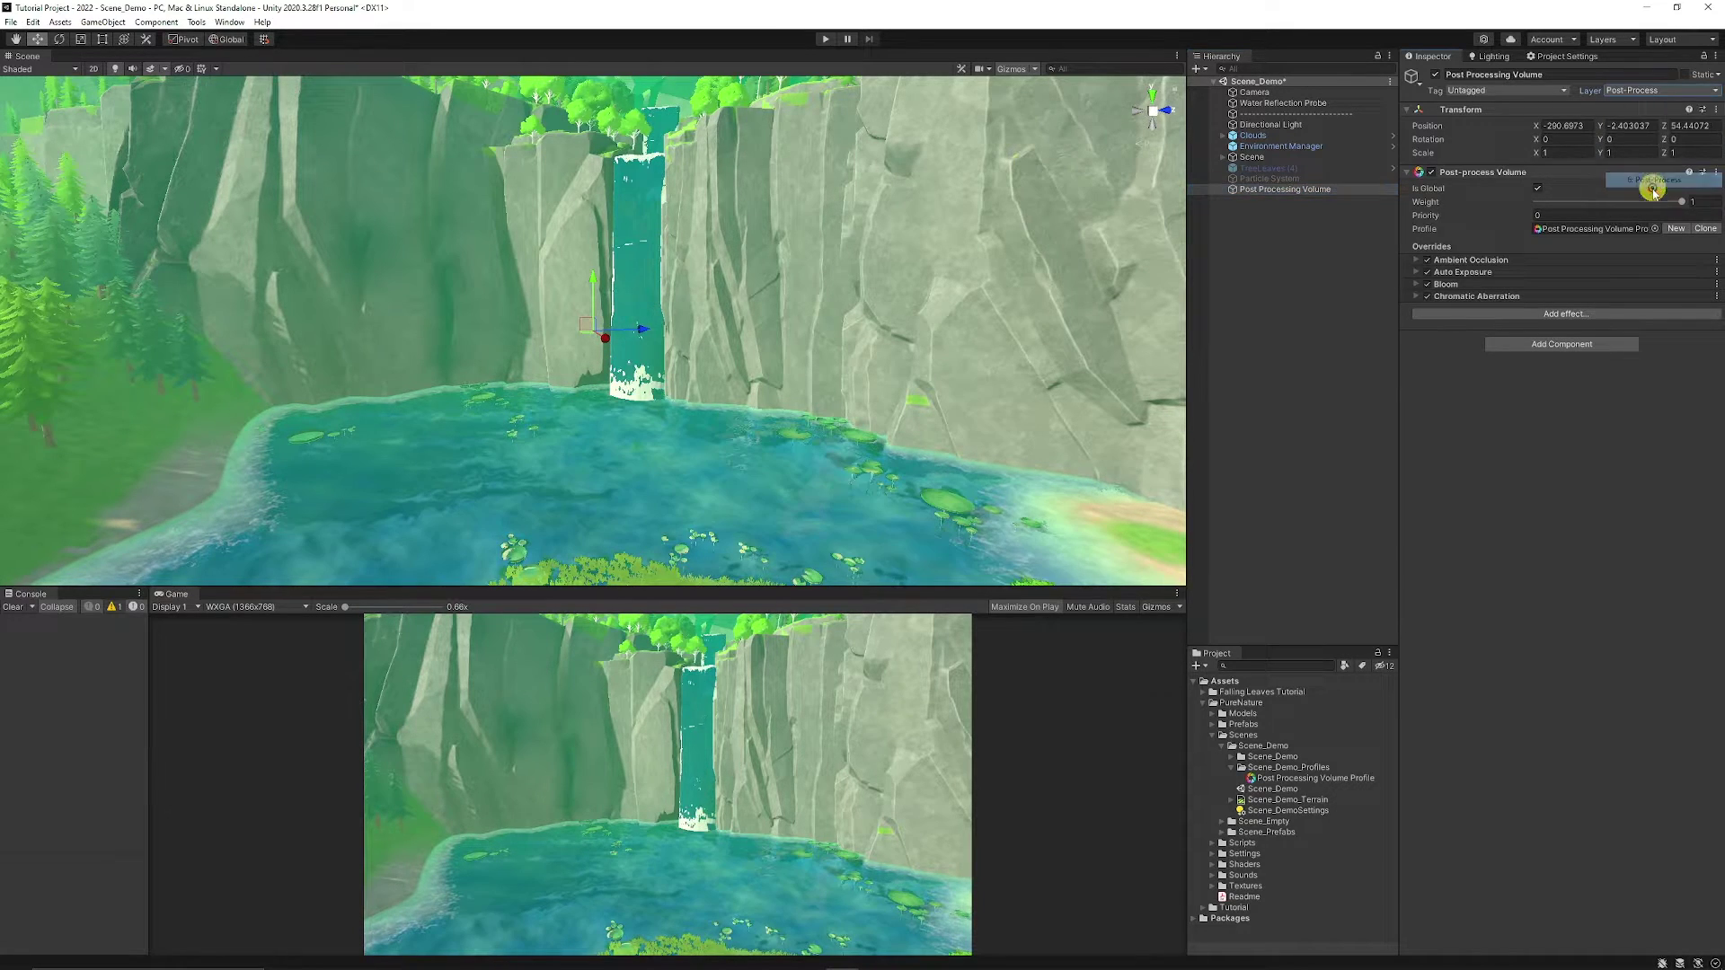
Set the Camera's Post-process Layer to the Post-Process layer with Temporal Anti-aliasing (TAA)
click(1267, 93)
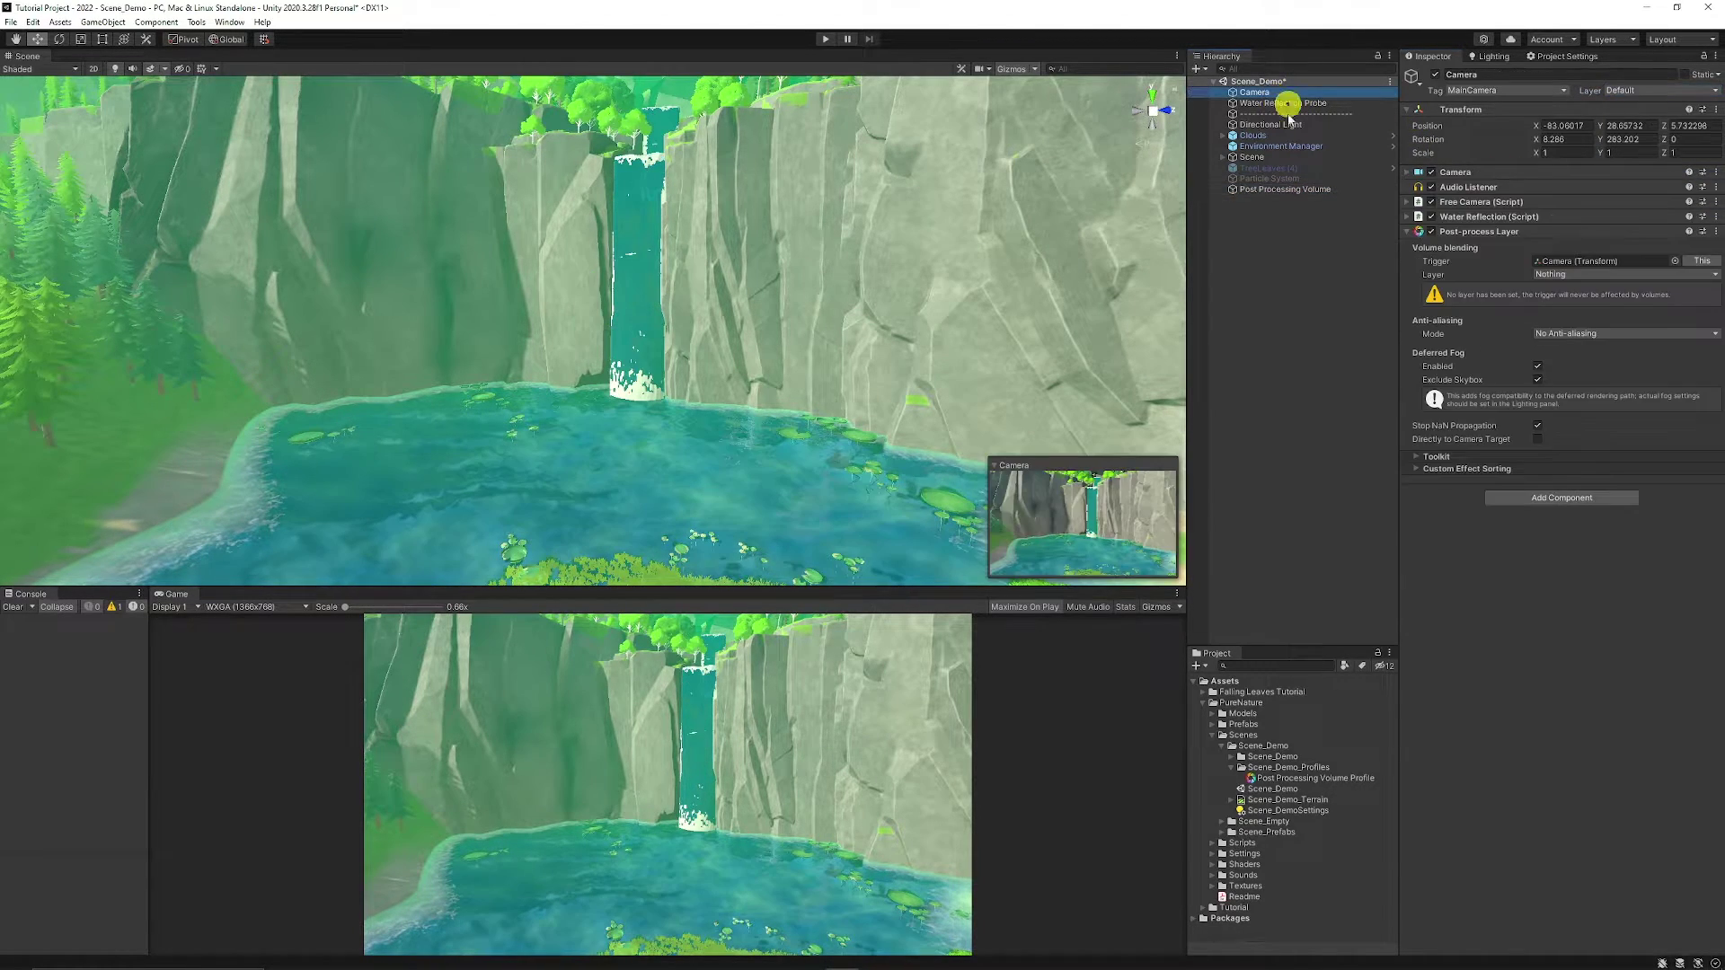
click(1557, 275)
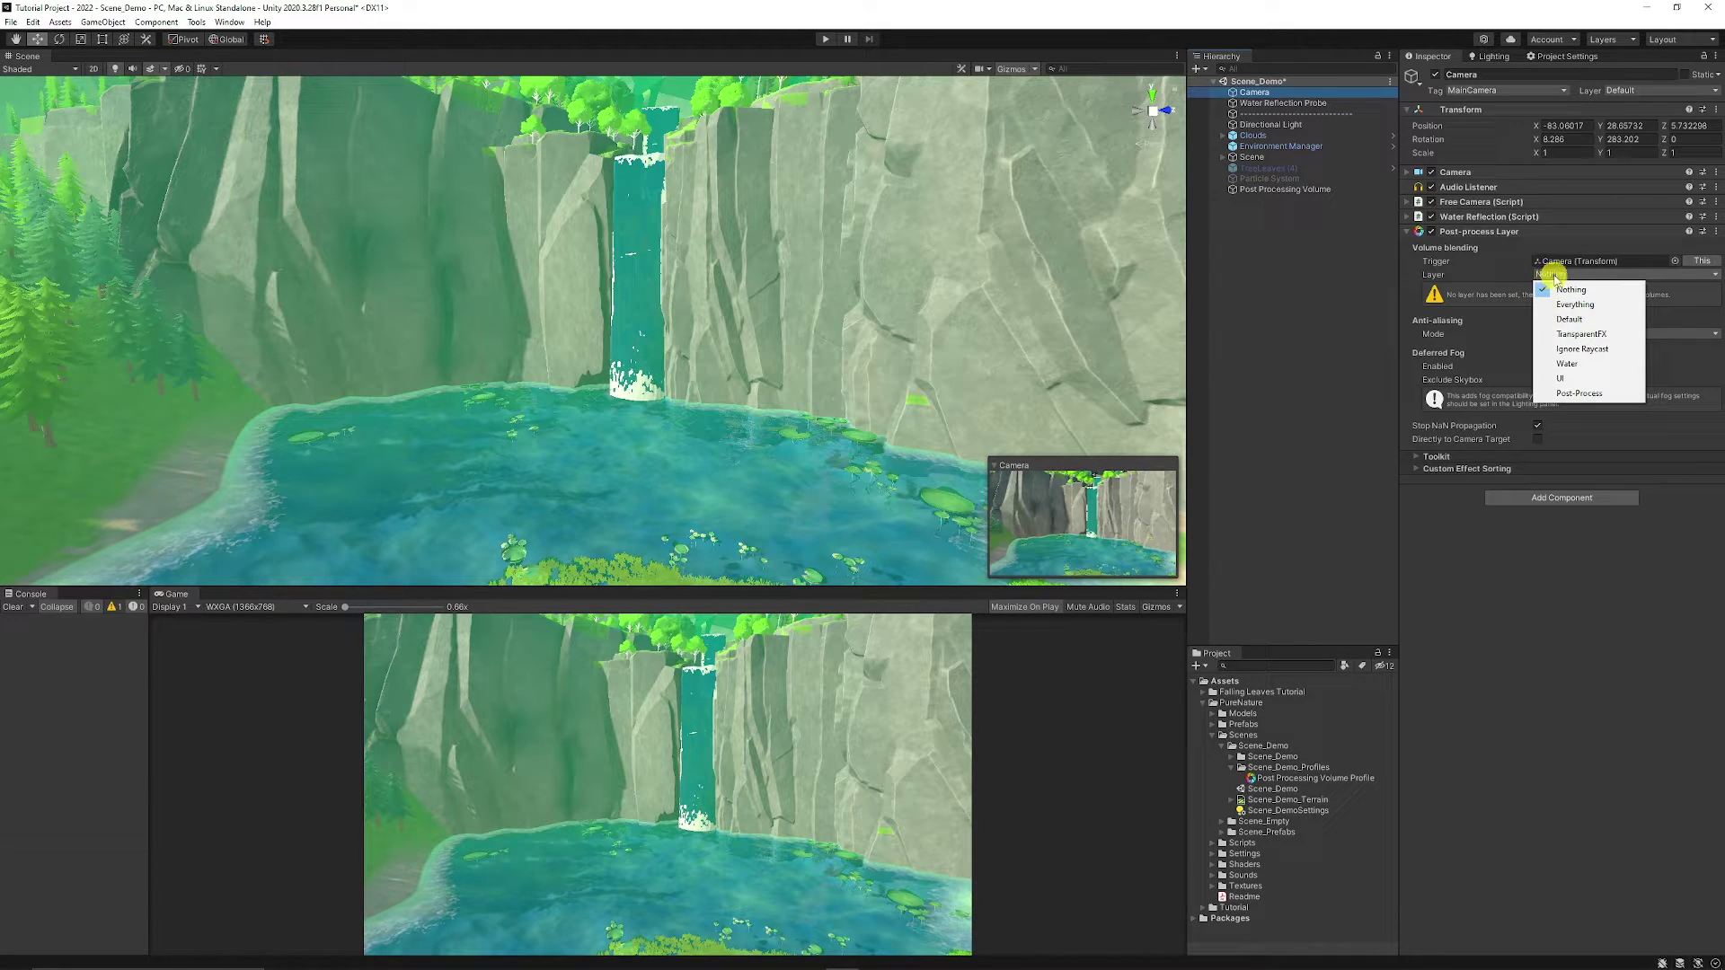
click(1587, 394)
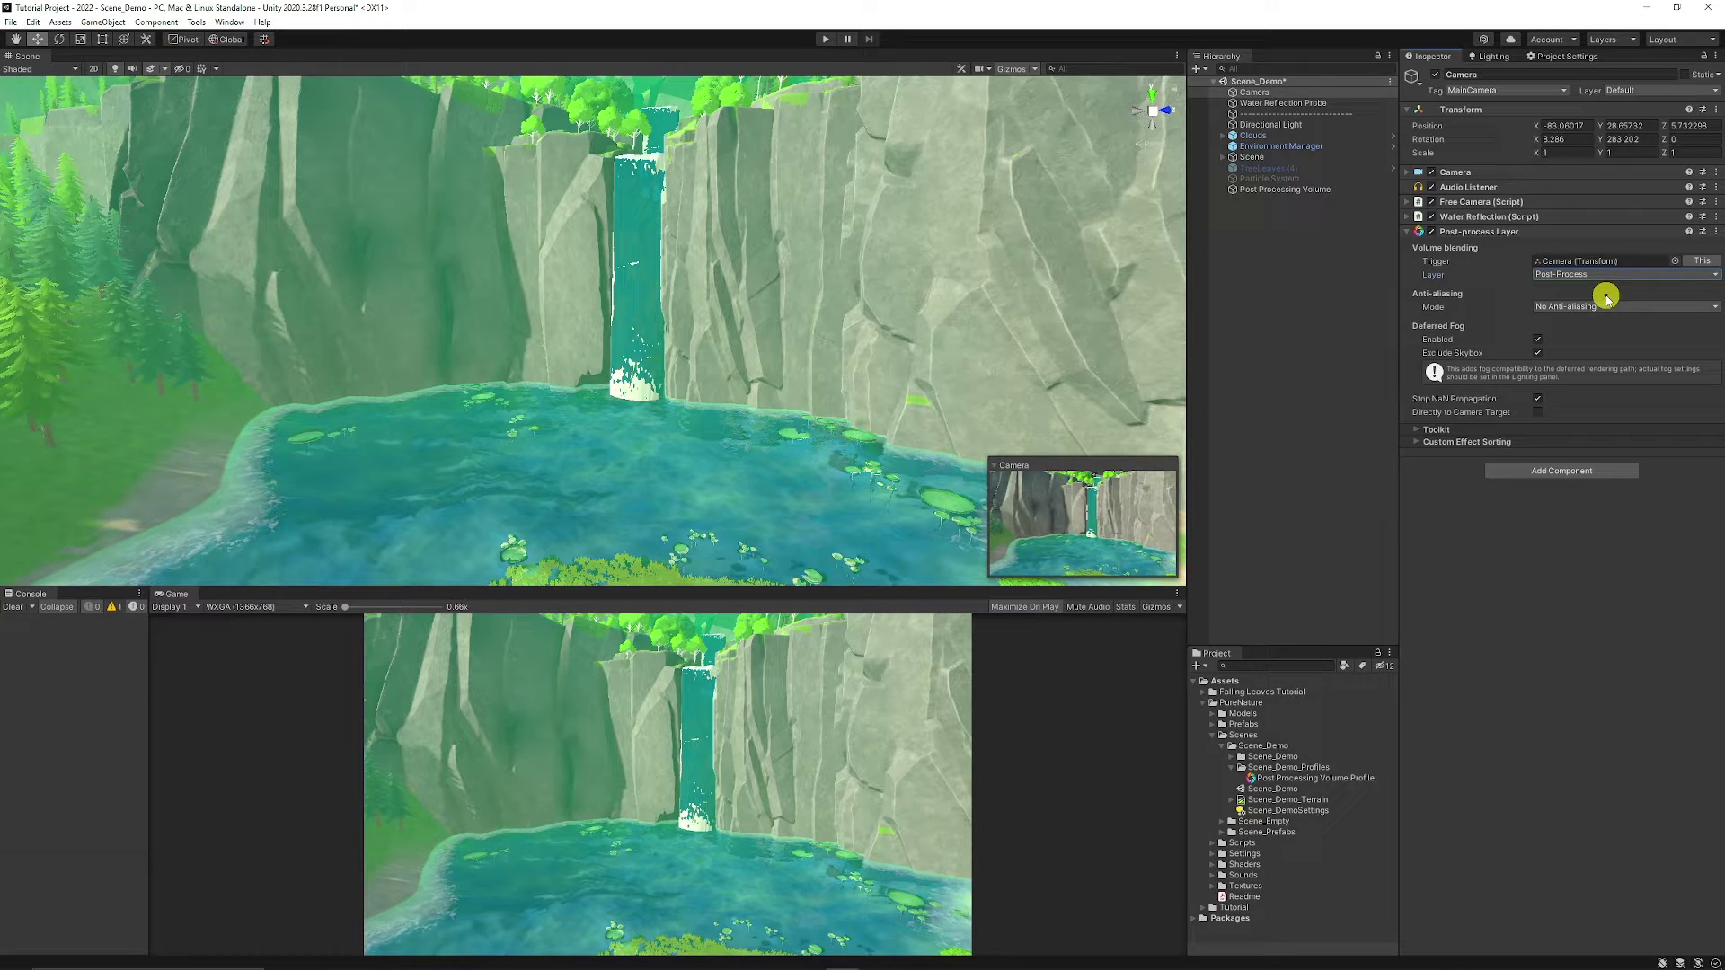
click(1559, 306)
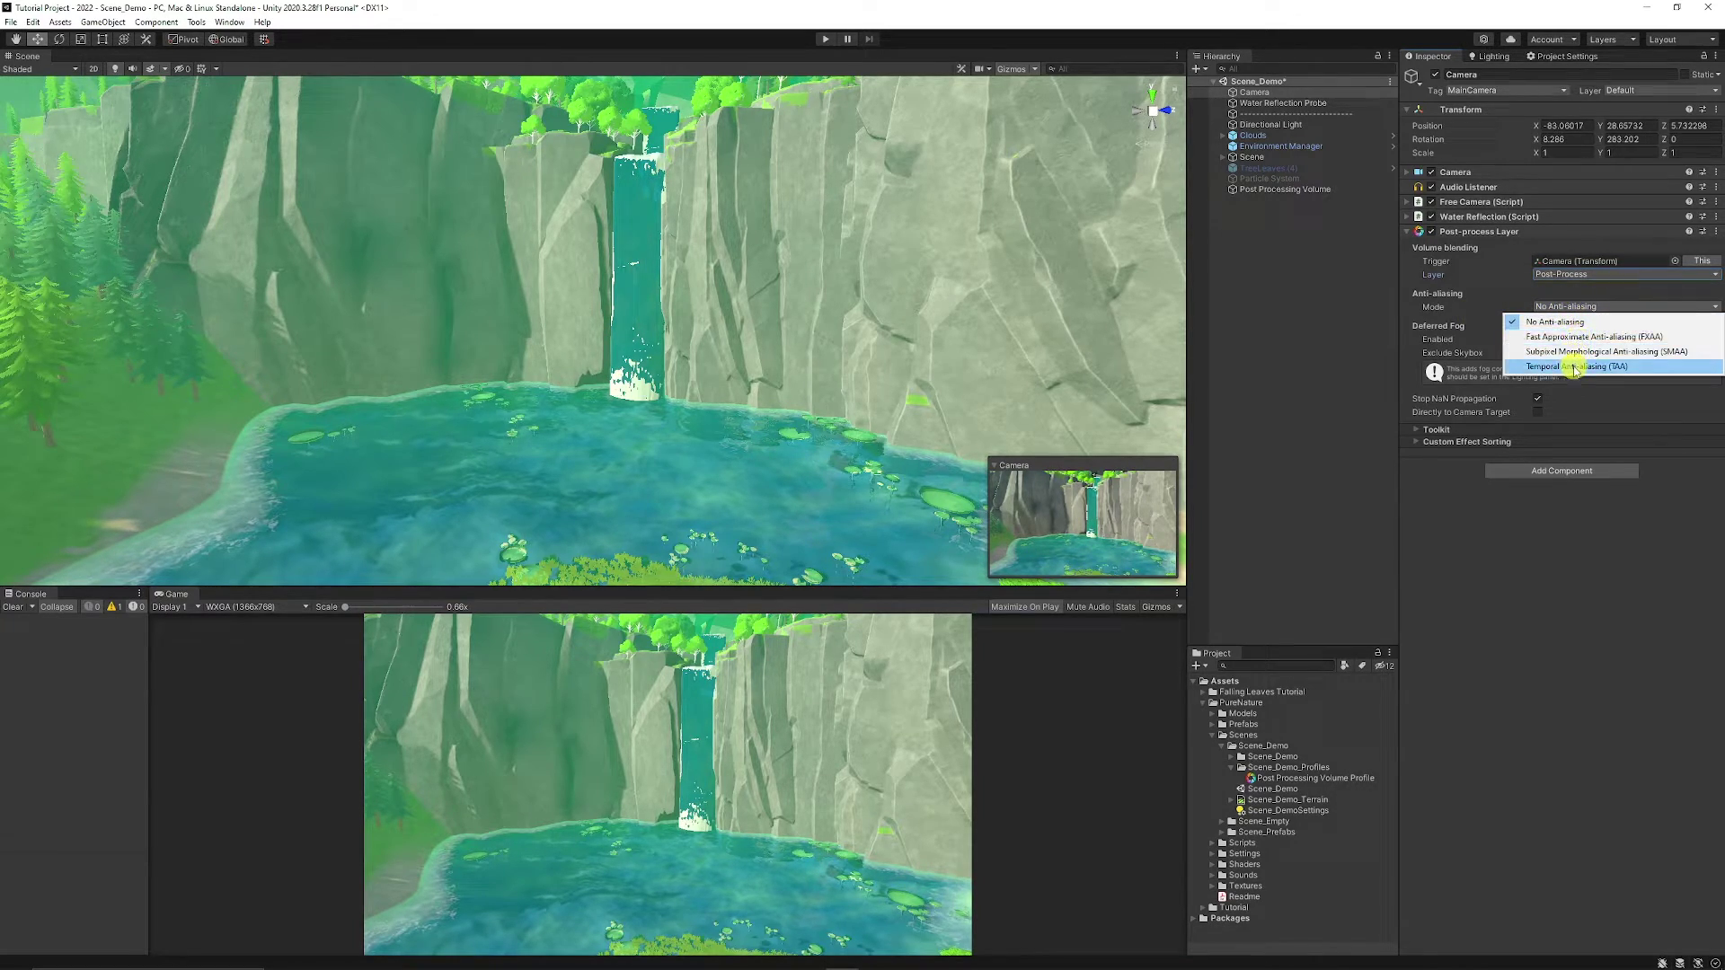
click(1583, 367)
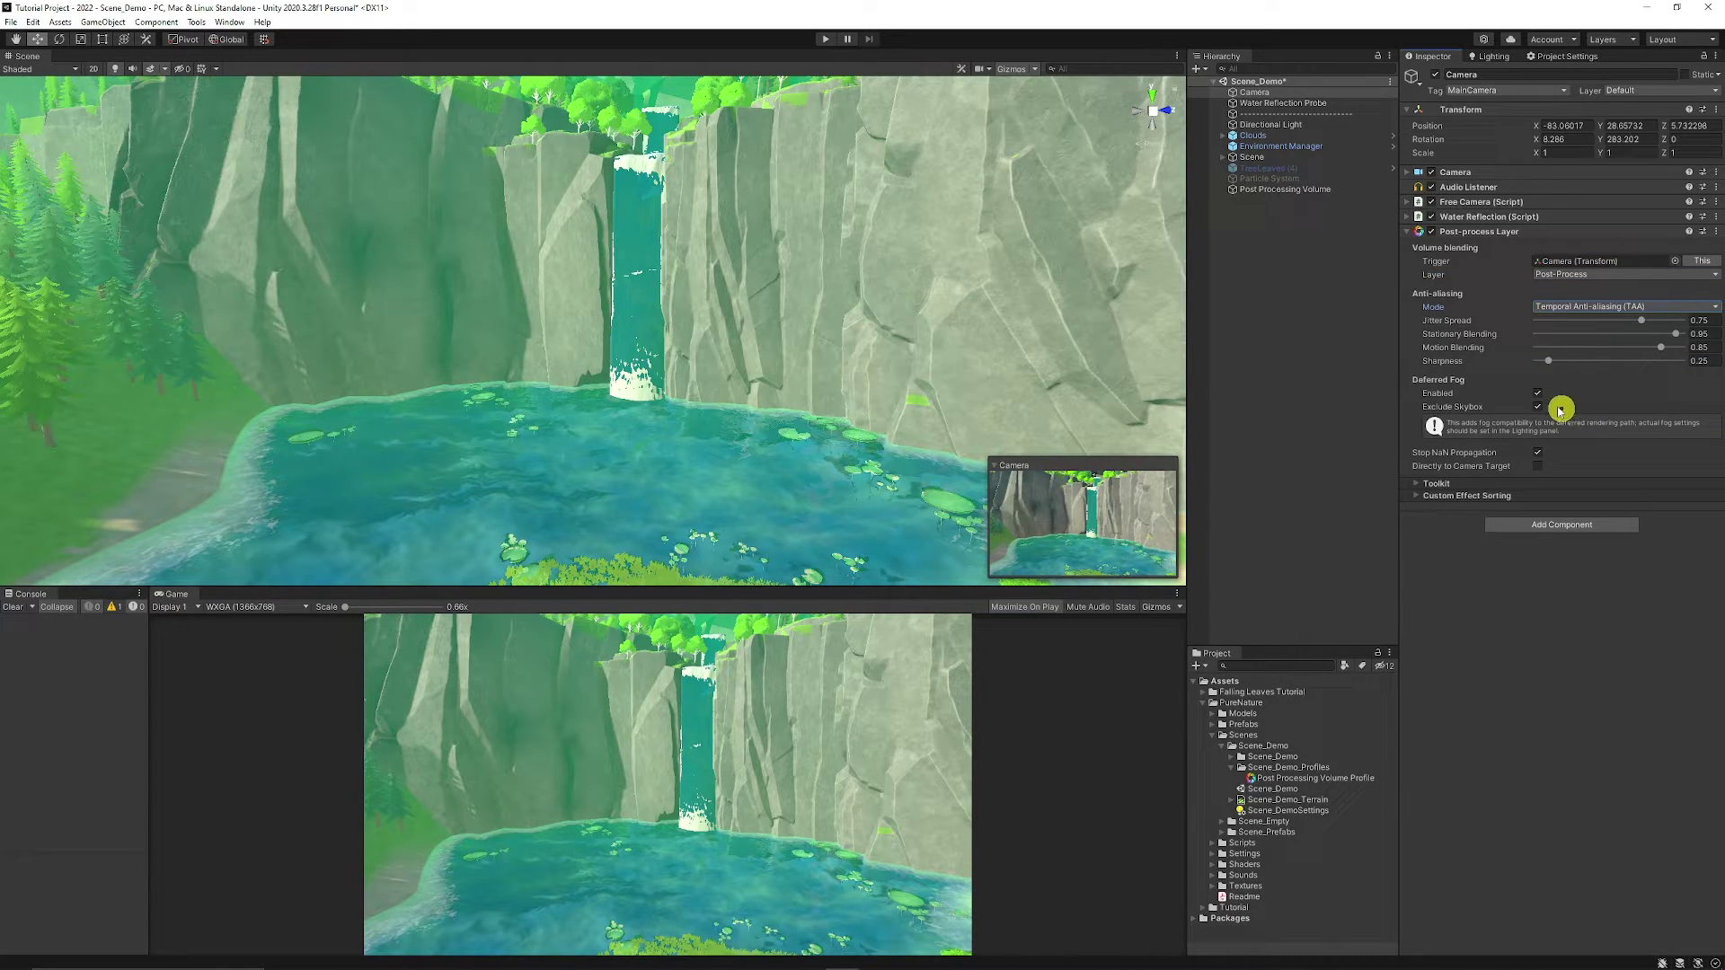
click(1313, 188)
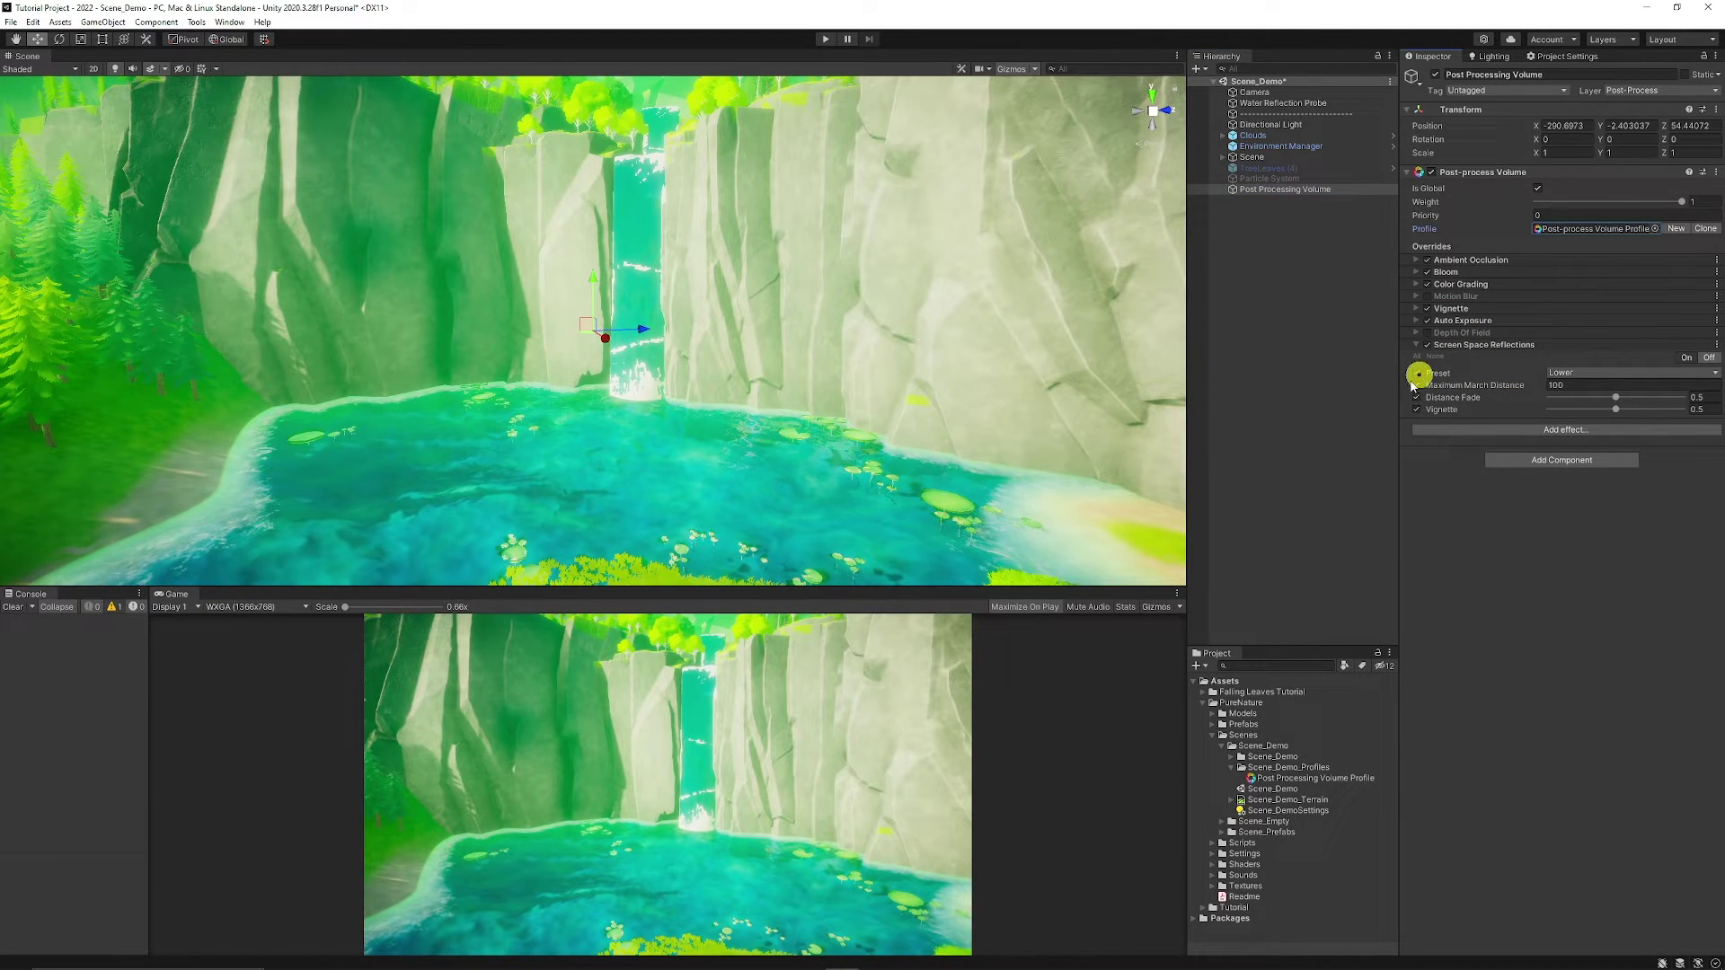
Collapse Screen Space Reflections on the volume and deselect it to preview the brightened waterfall
click(1357, 439)
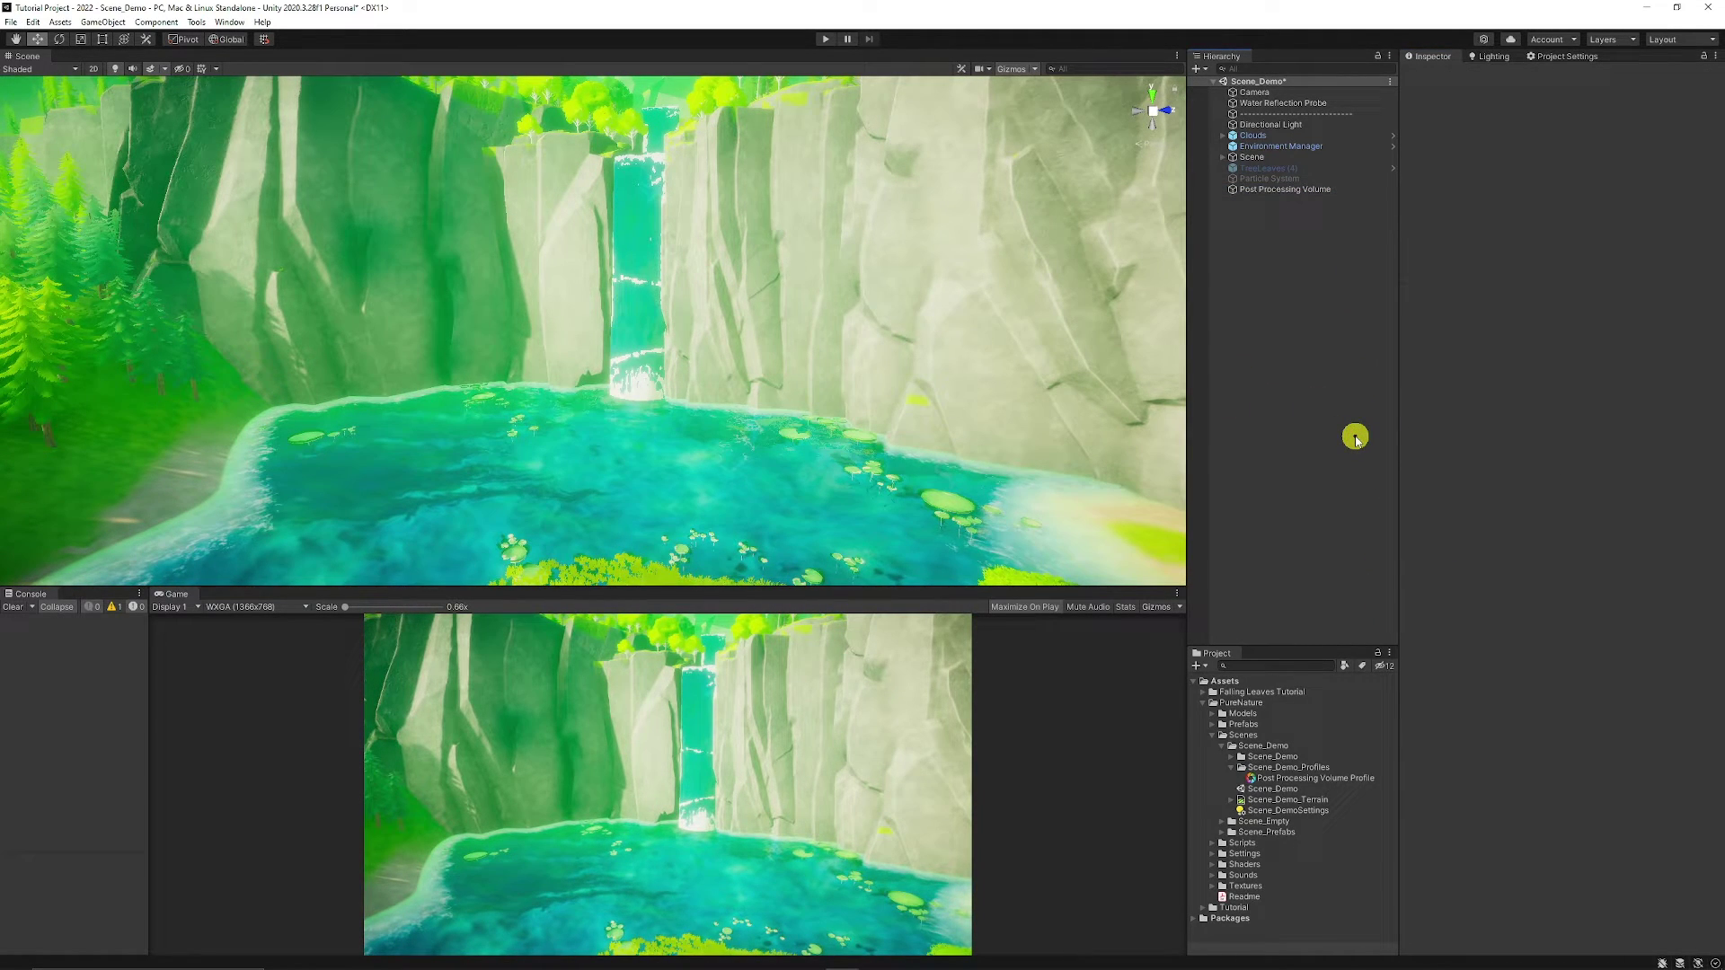
key(ctrl+z)
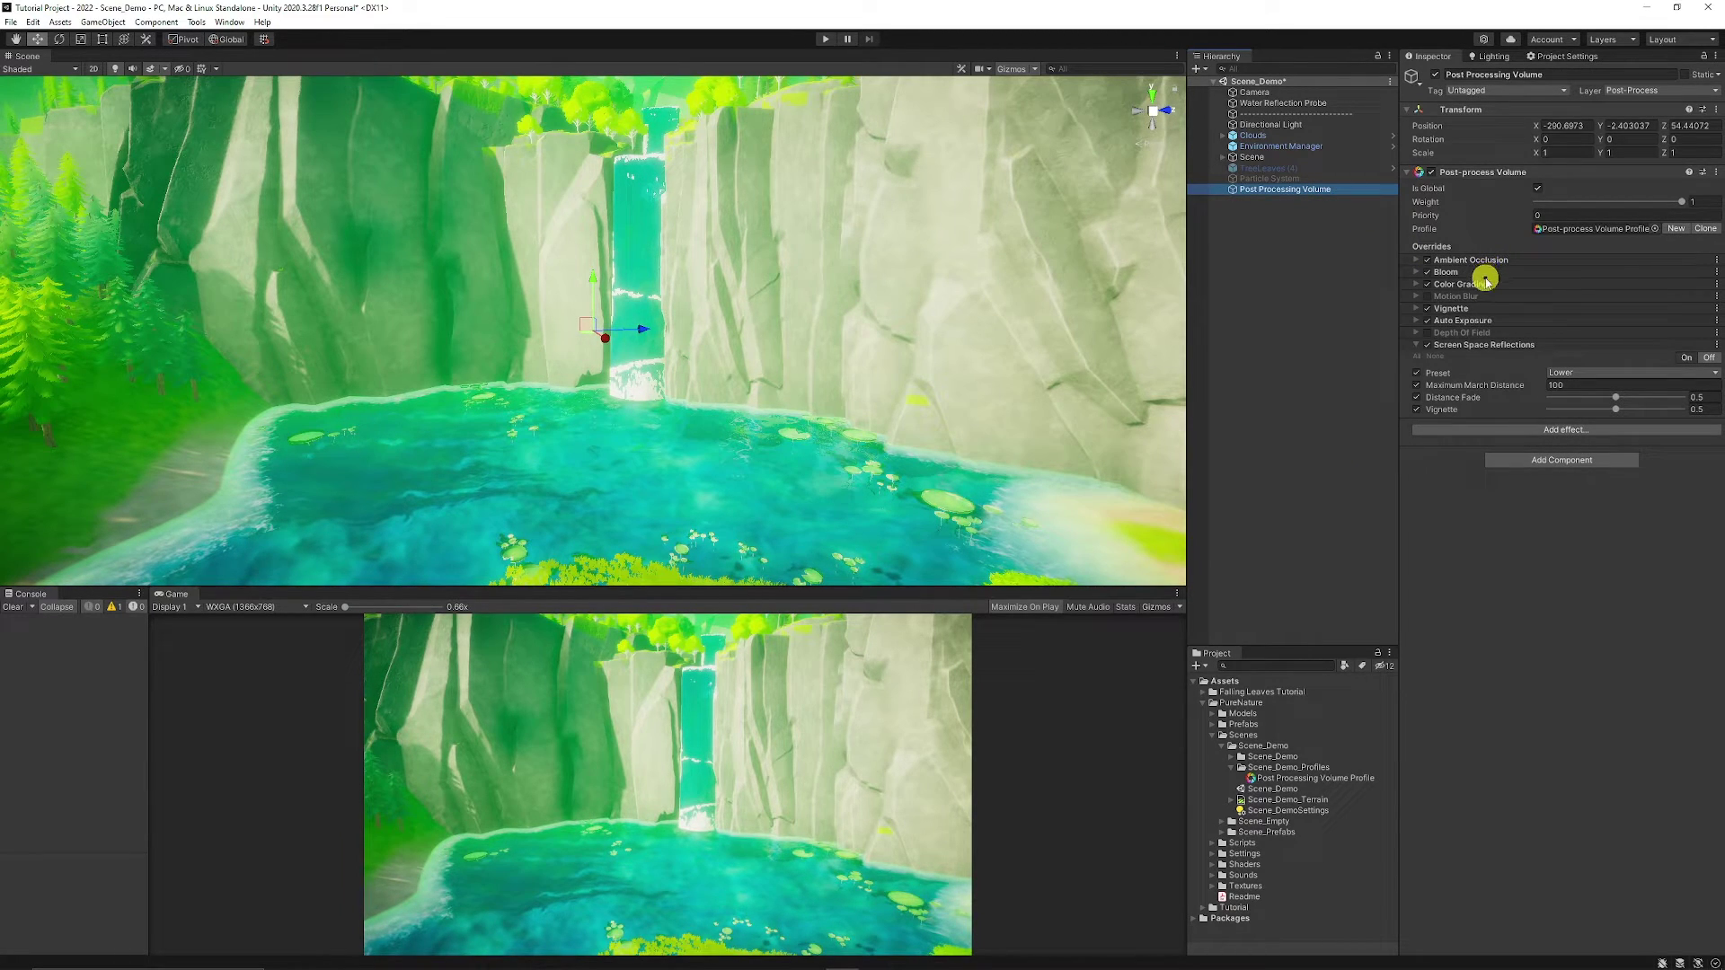
click(1476, 347)
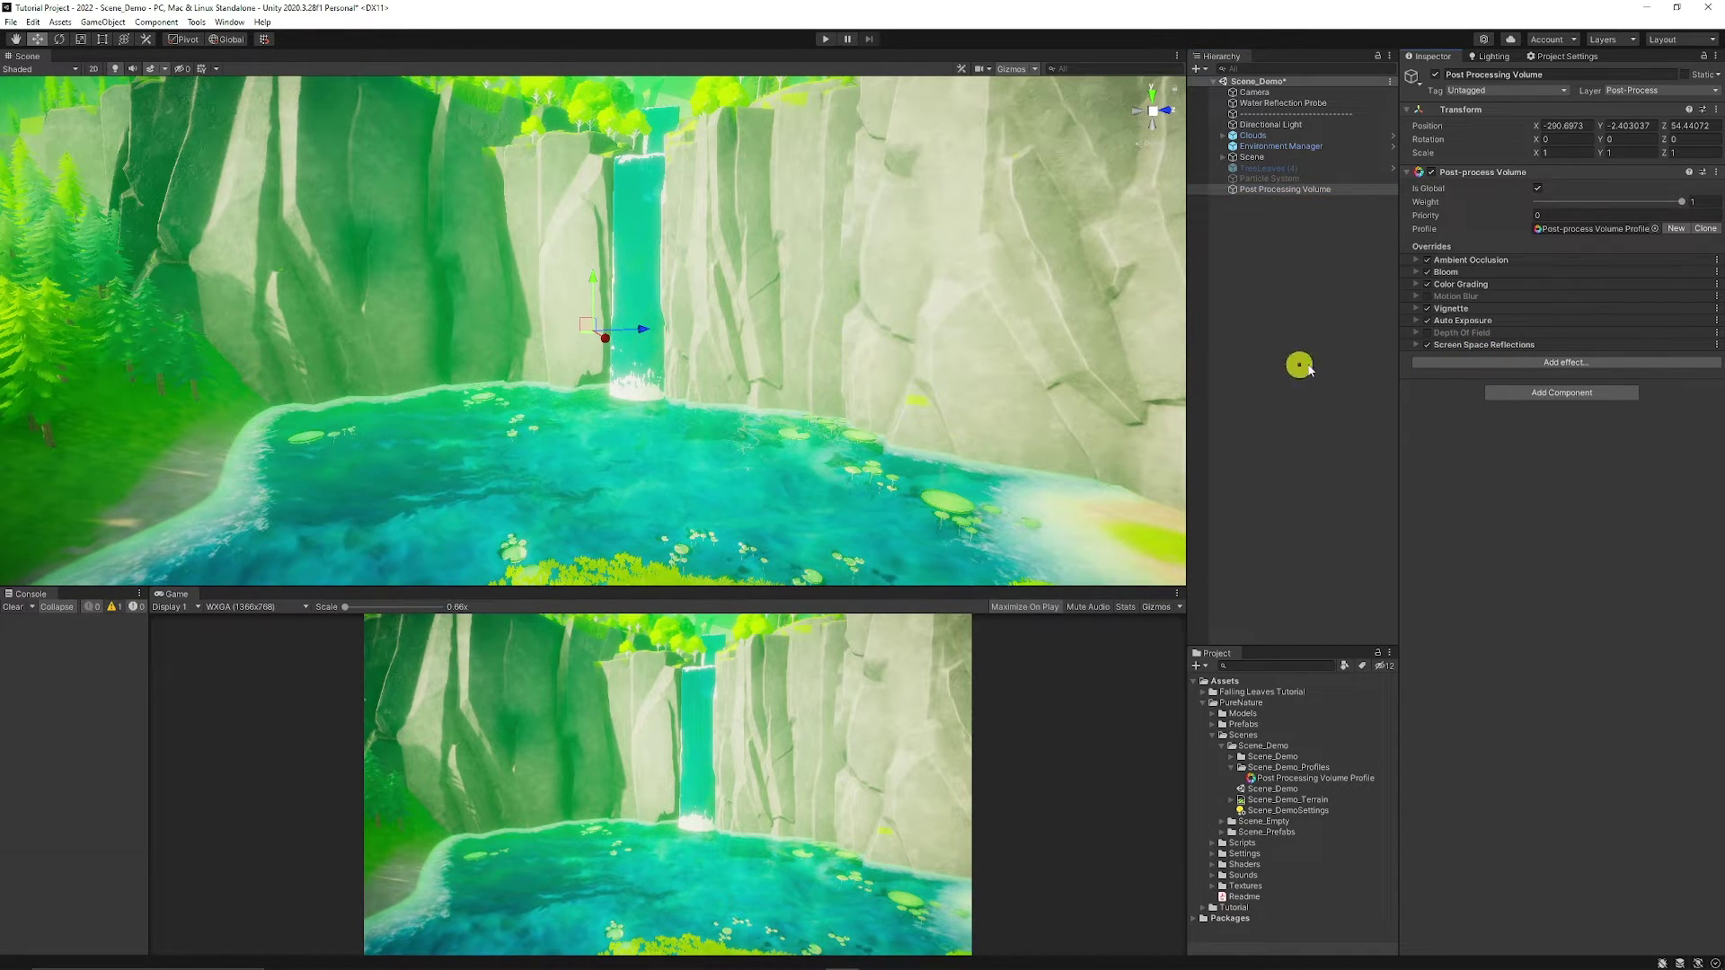
click(1346, 345)
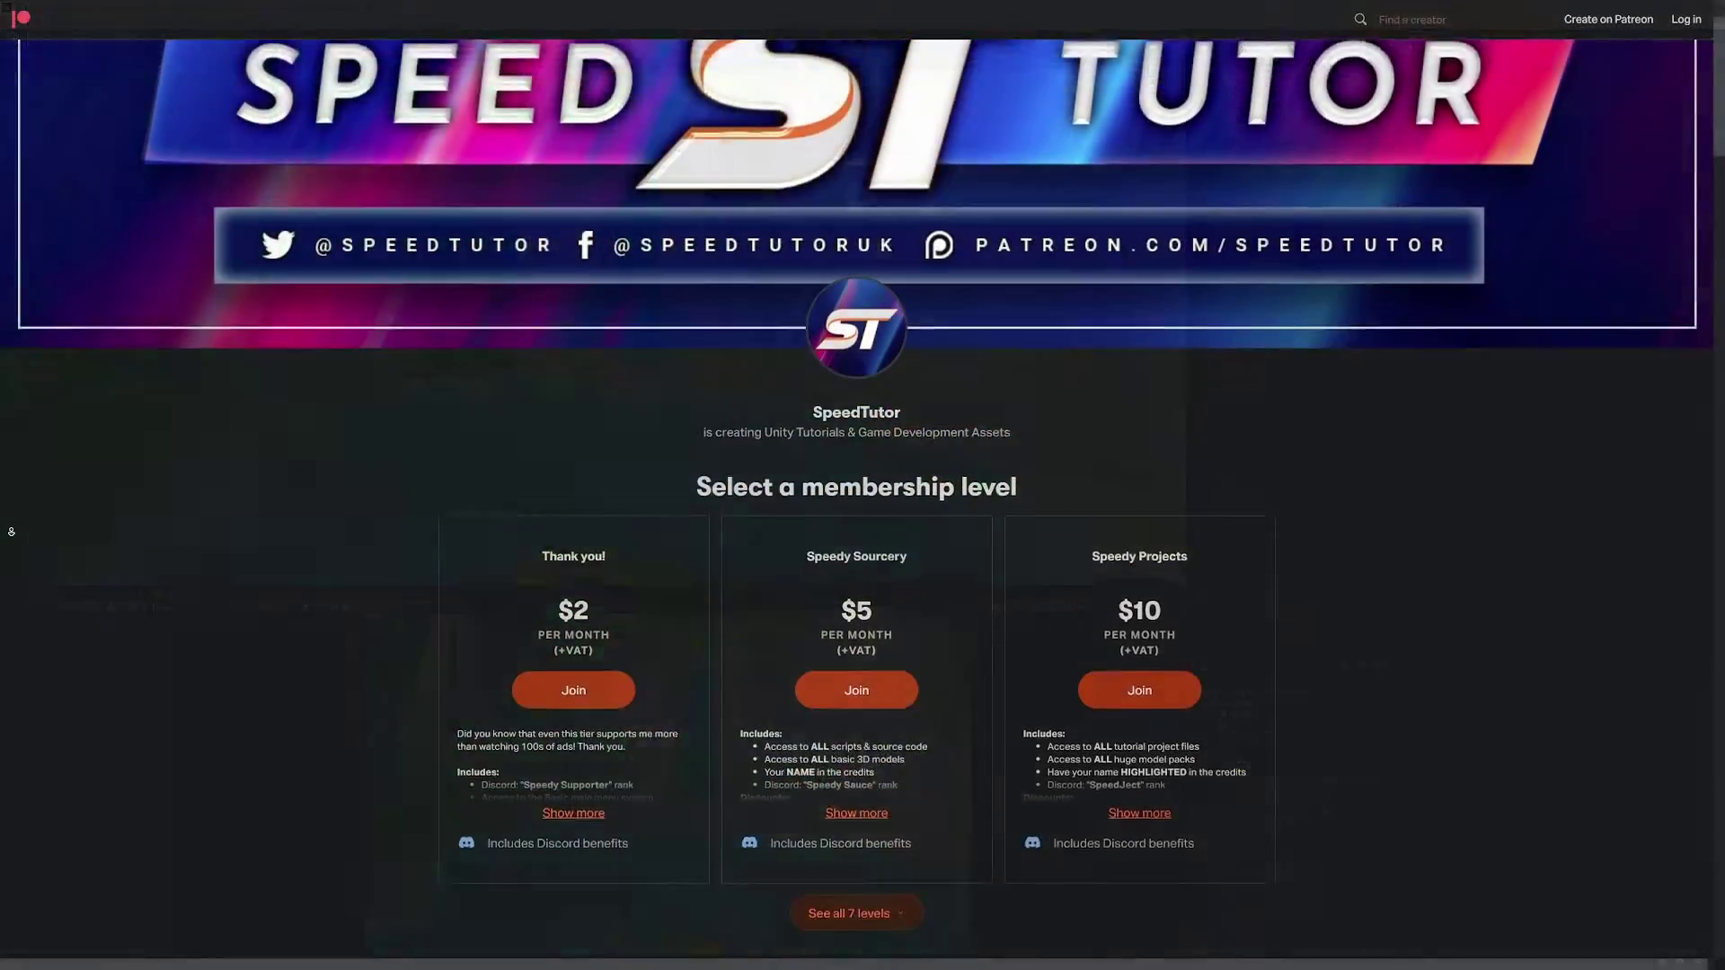
Scroll the SpeedTutor Patreon page from the membership tiers down to Recent posts
scroll(13, 531, down, 7)
scroll(11, 532, down, 8)
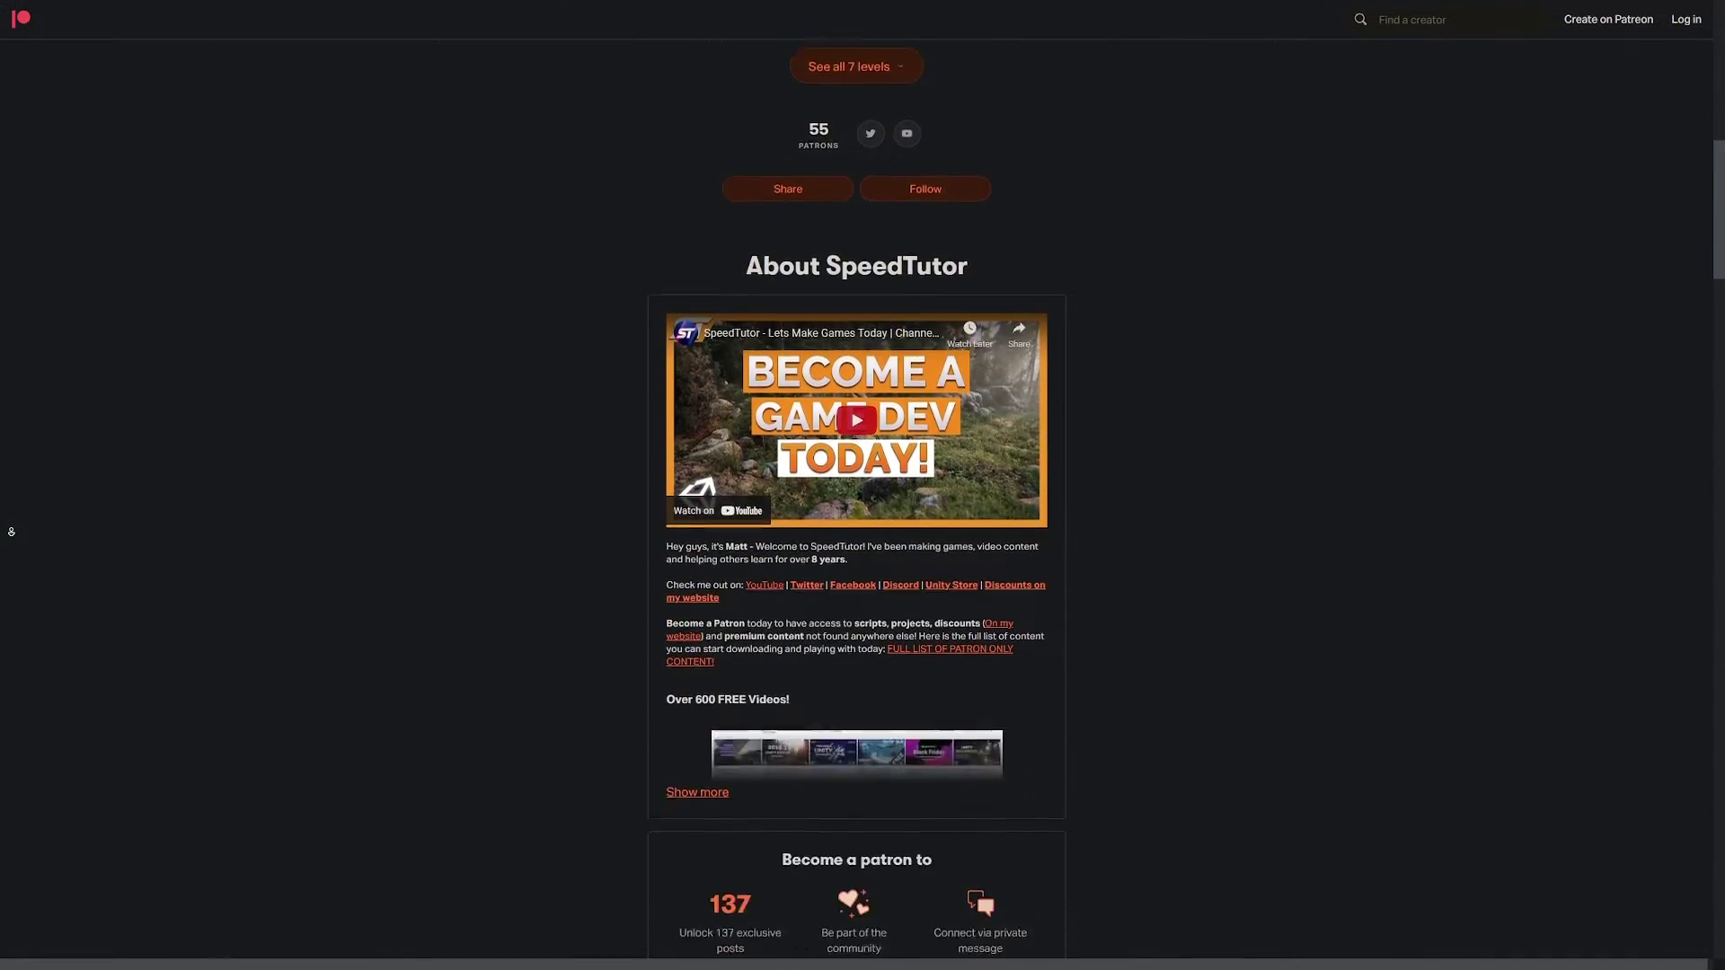
scroll(11, 532, down, 9)
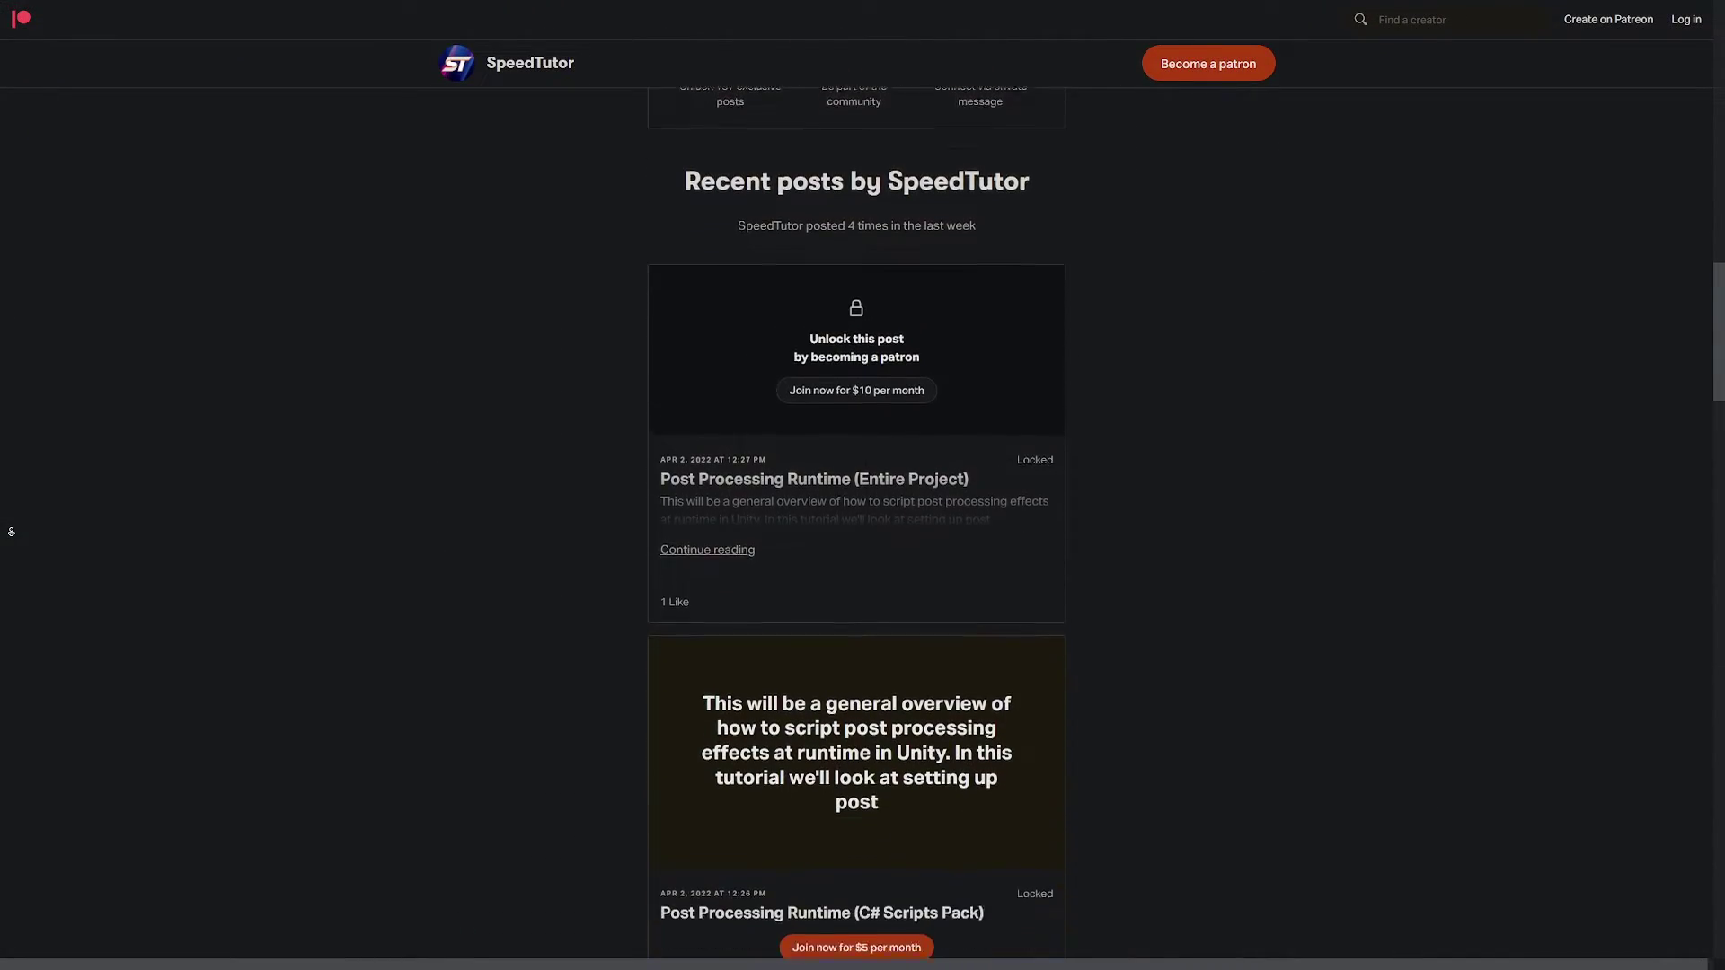
scroll(11, 532, down, 5)
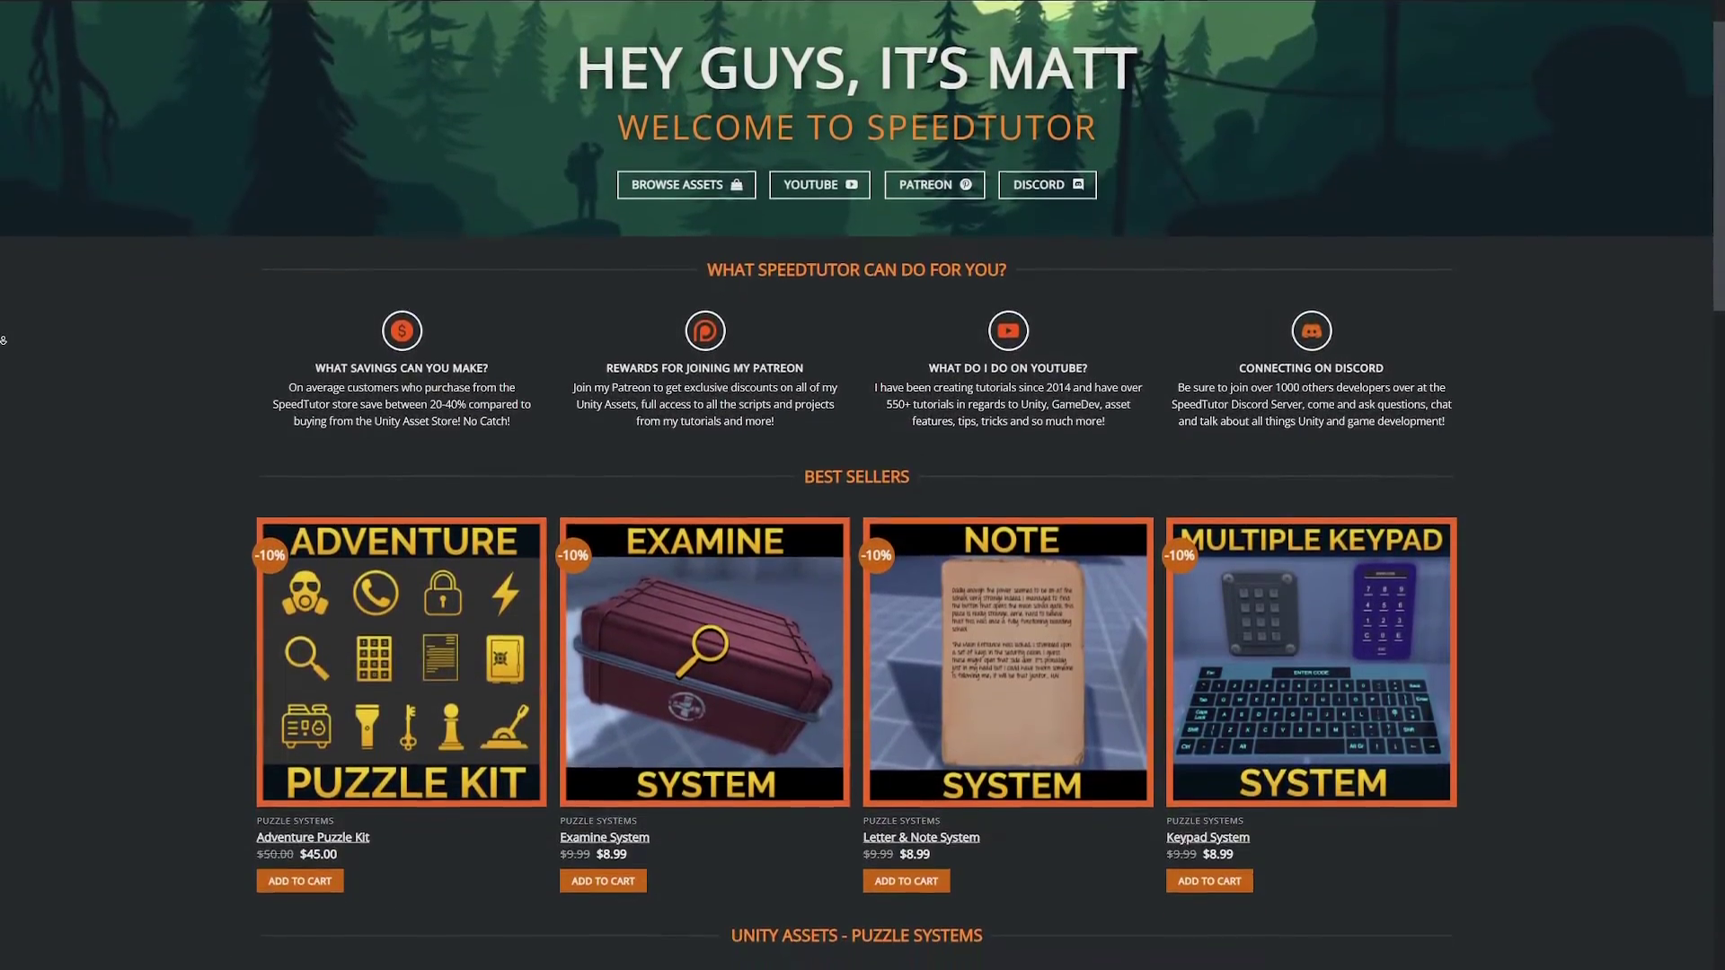
Scroll the SpeedTutor store homepage past Best Sellers to the Puzzle Systems assets
scroll(4, 341, down, 3)
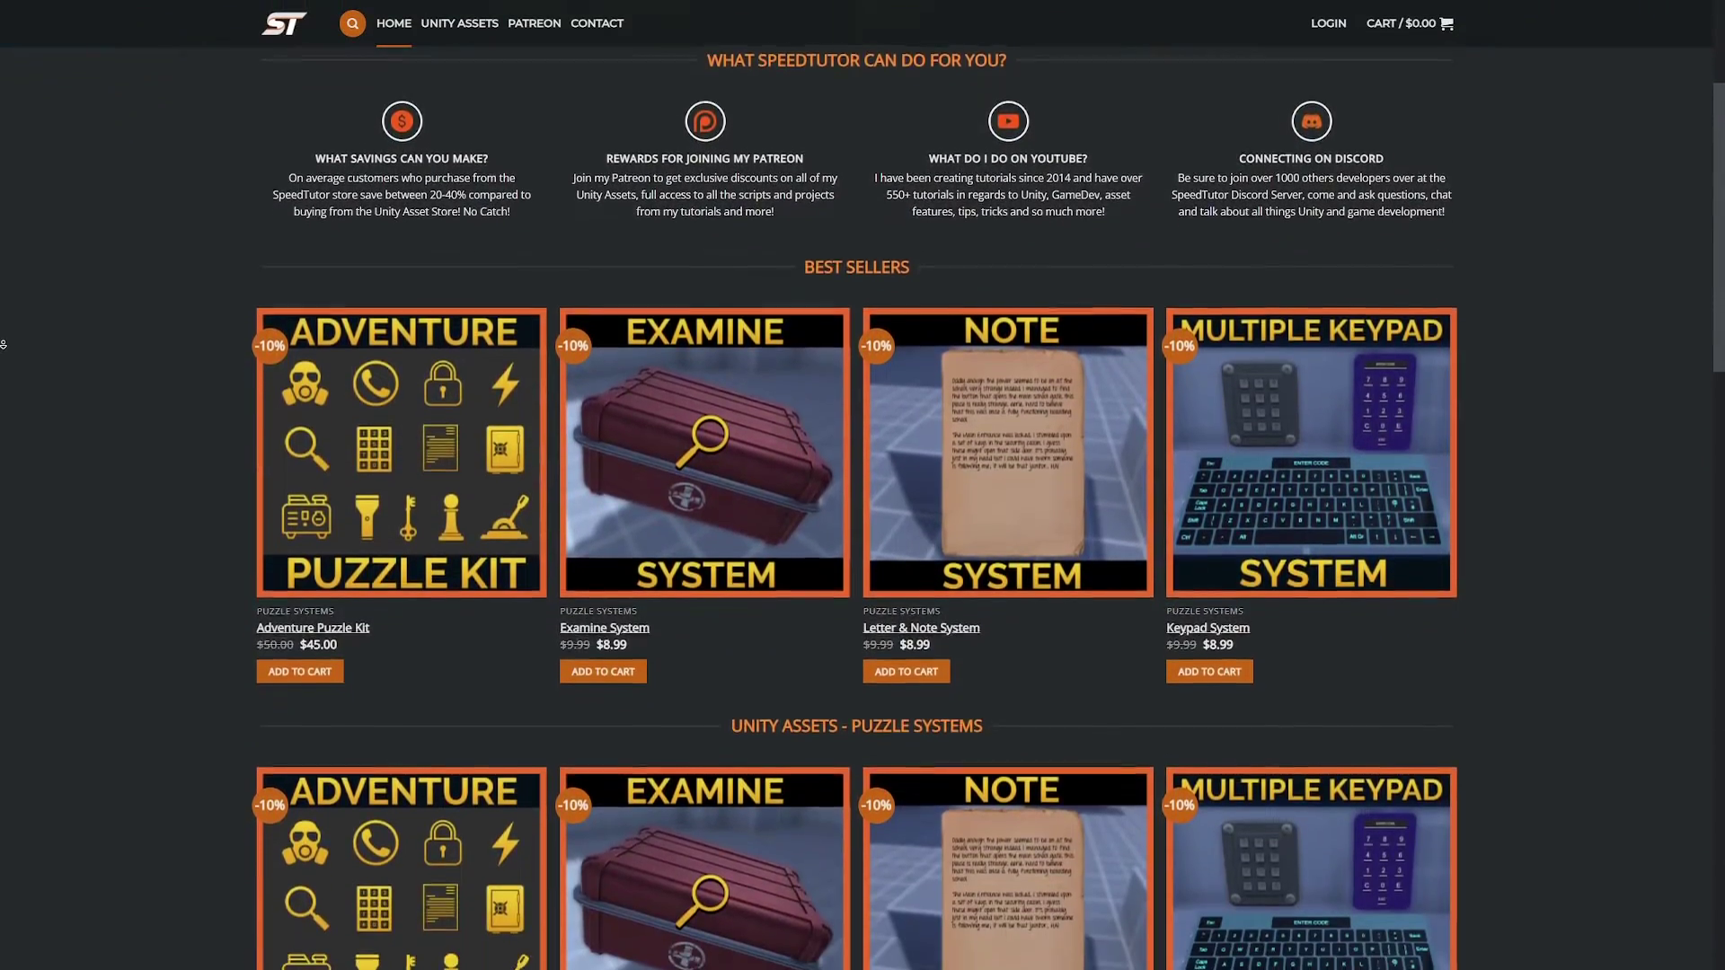
scroll(4, 344, down, 3)
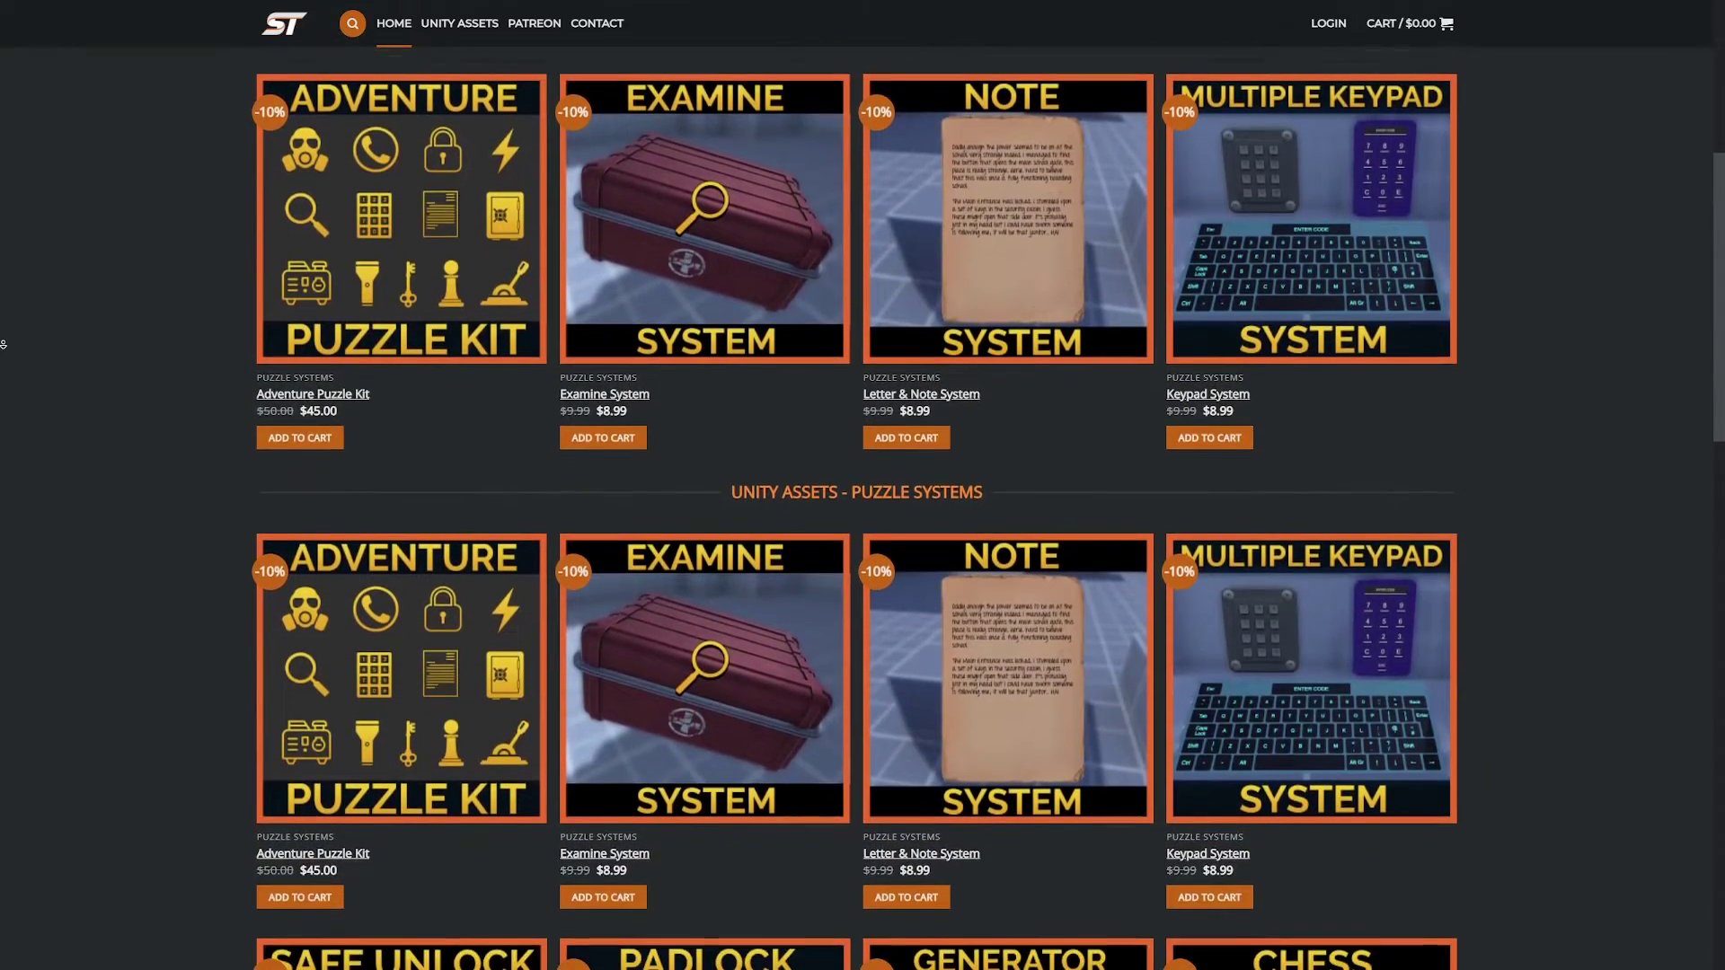
scroll(4, 344, down, 3)
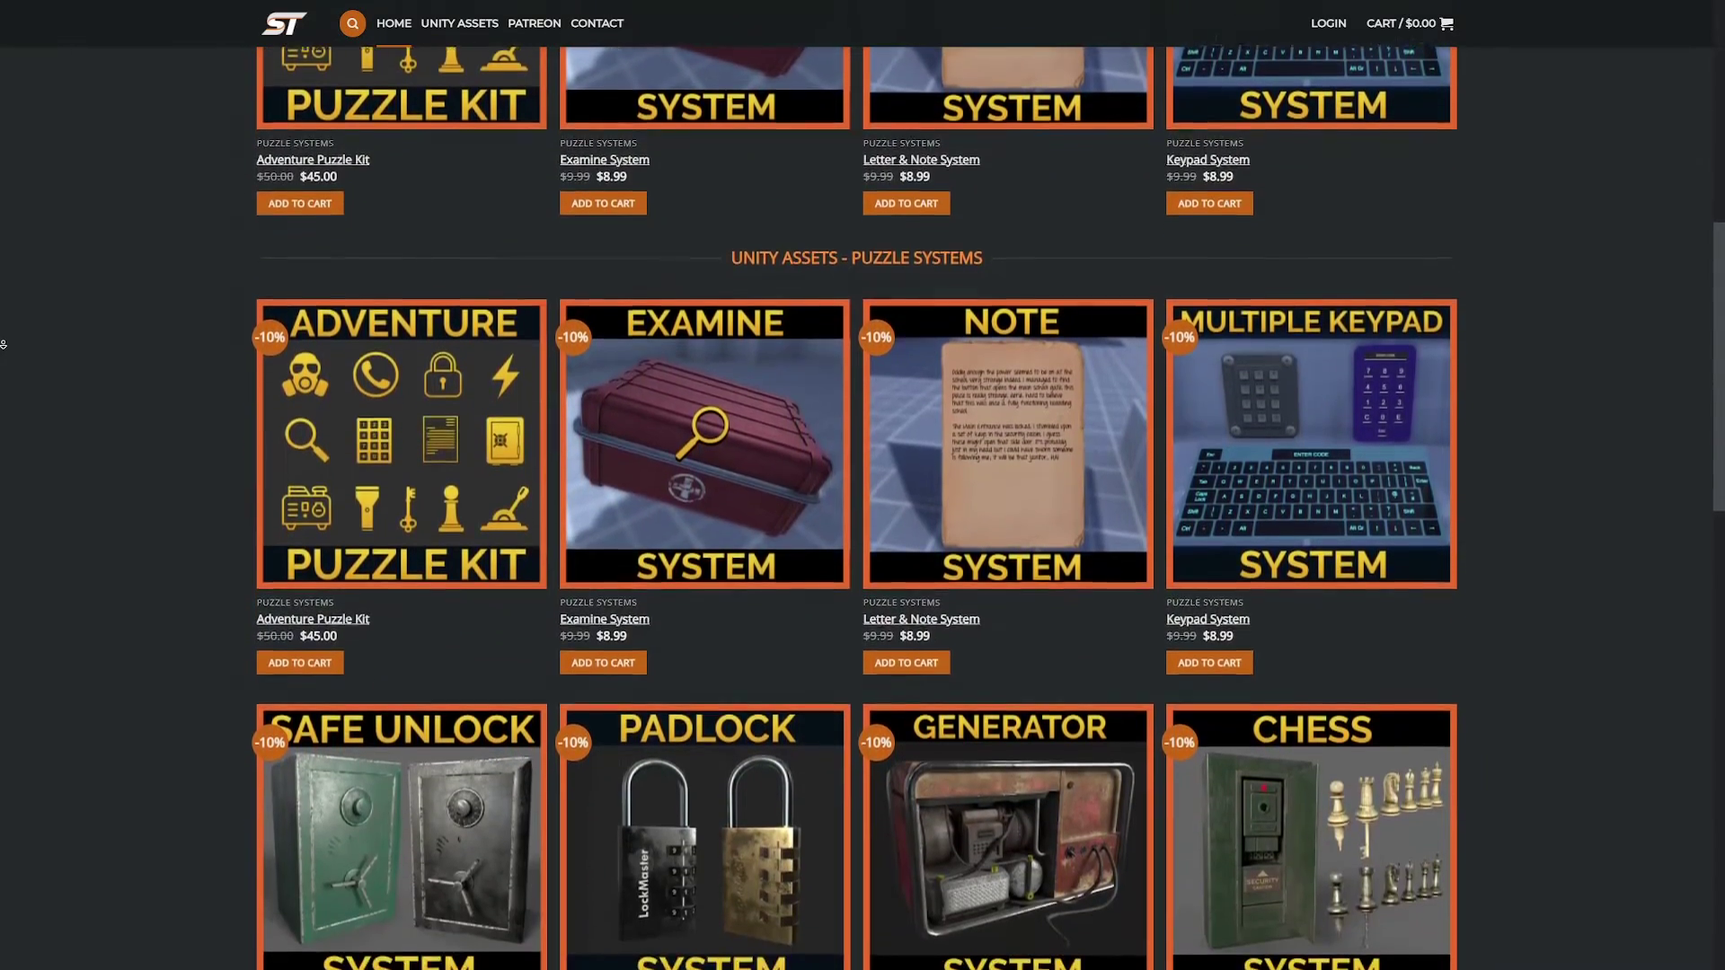